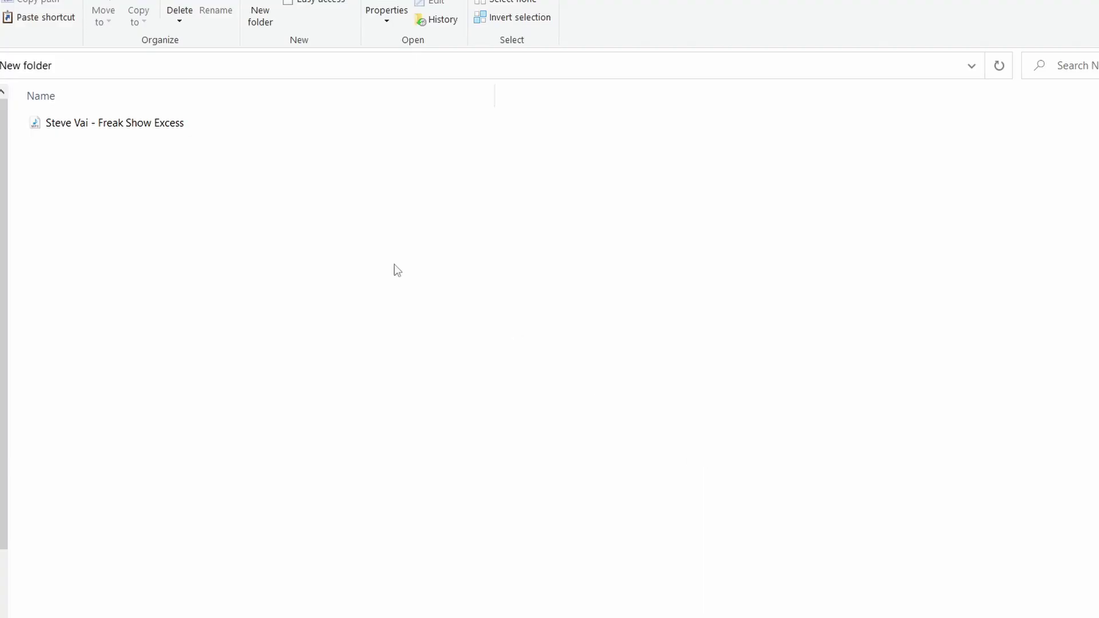
Step: Load Steve Vai - Freak Show Excess into RipX and rip it as multiple instruments and sounds, extracting bass, drums and other sounds without voice
click(186, 127)
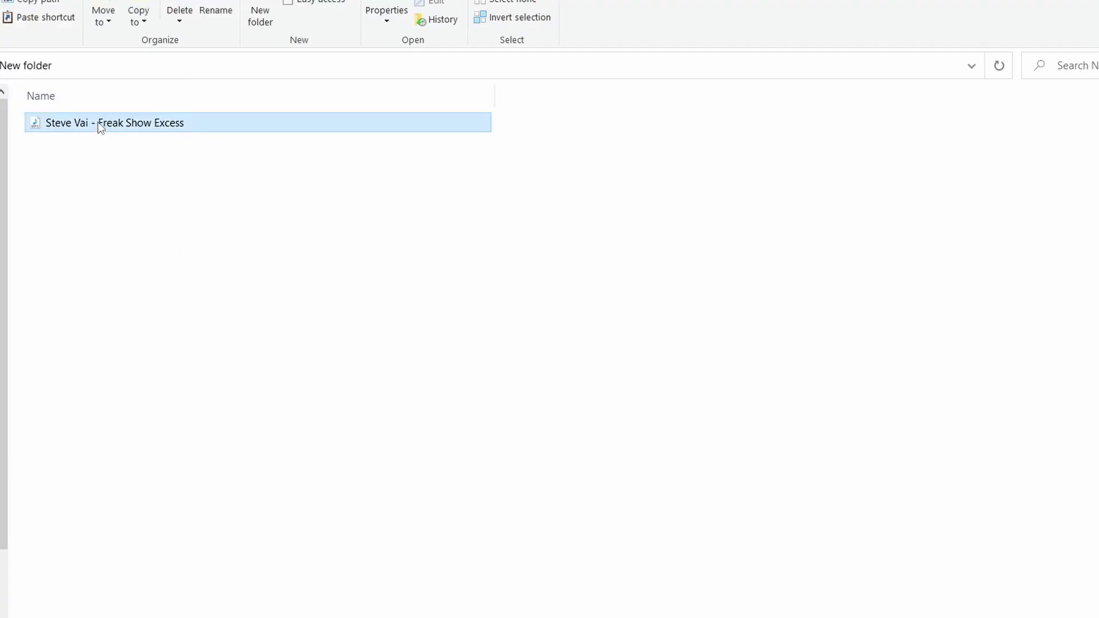
drag(100, 126, 247, 336)
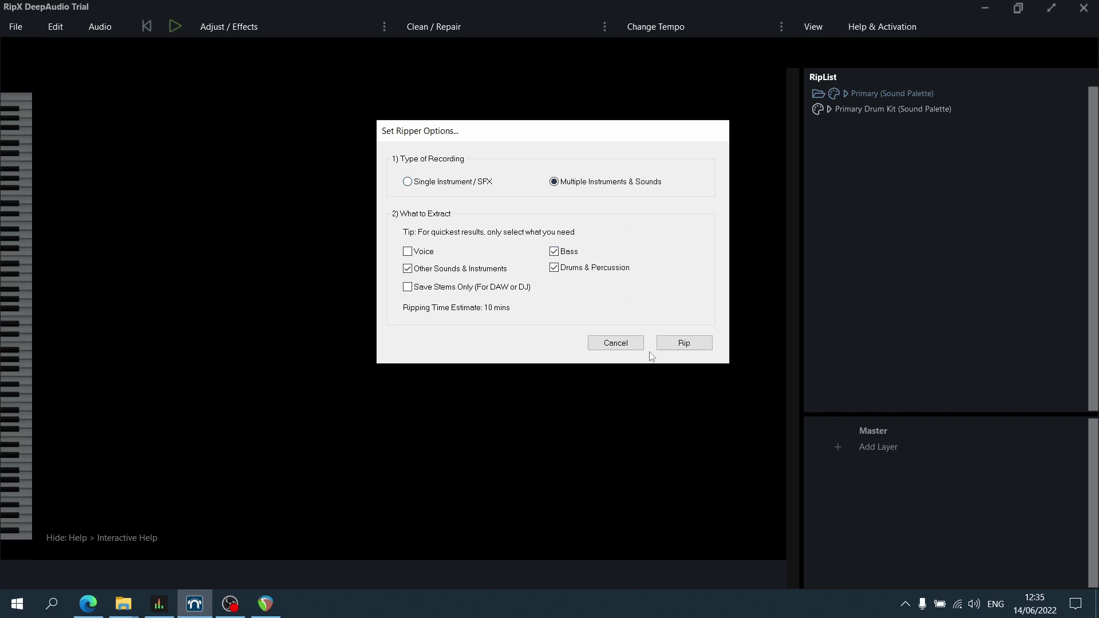
click(684, 343)
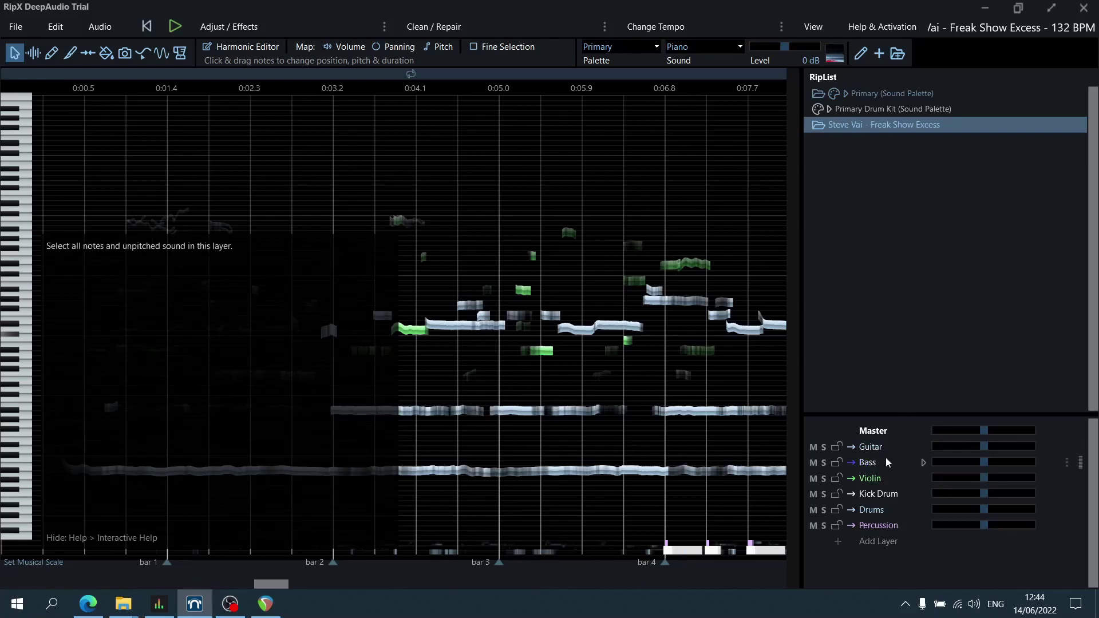
Step: Solo the Guitar layer, try adding the Violin layer to it, and release both solos
click(824, 447)
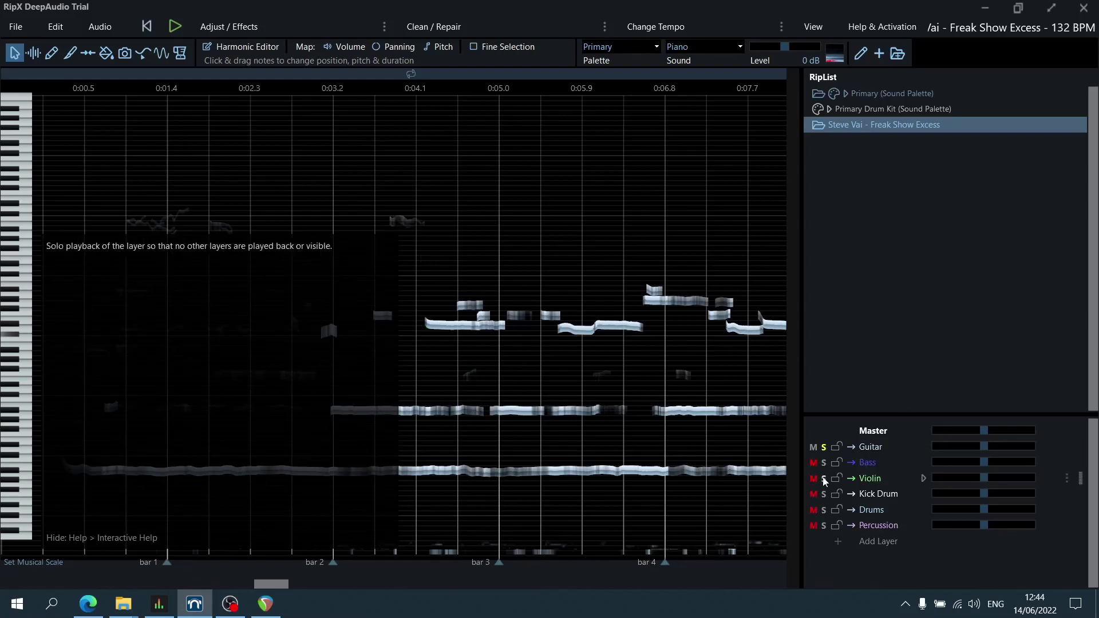
click(824, 479)
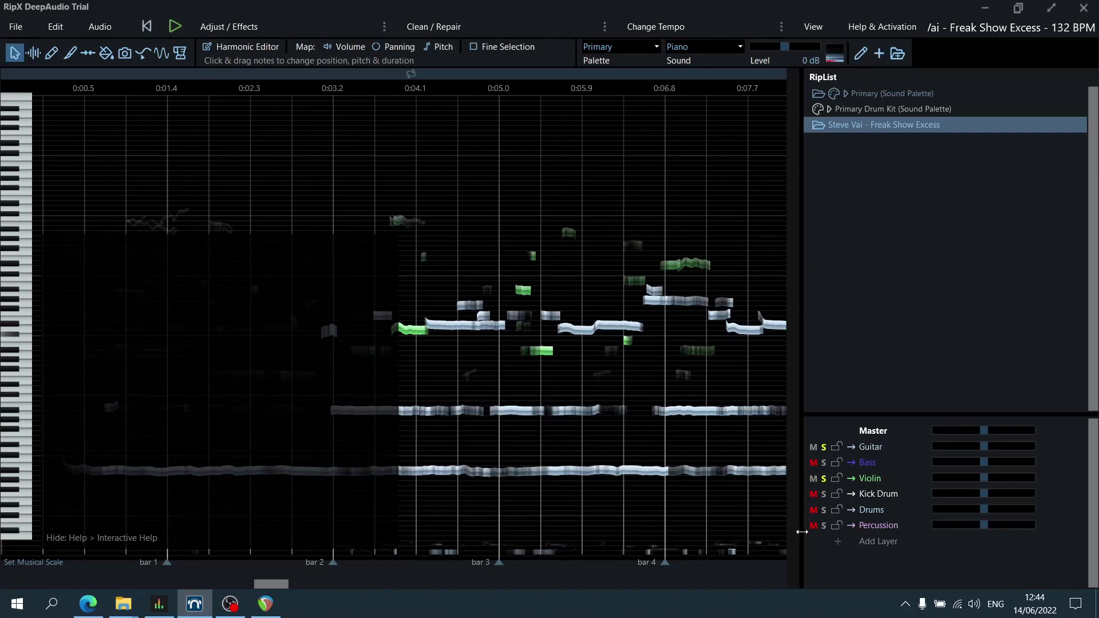
click(824, 479)
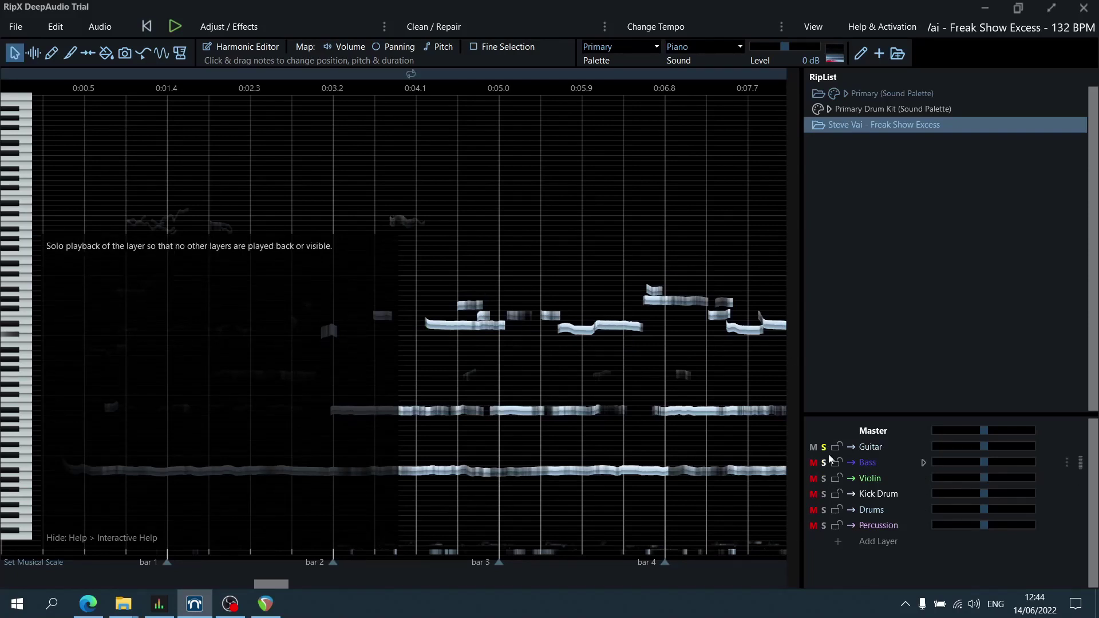
click(824, 447)
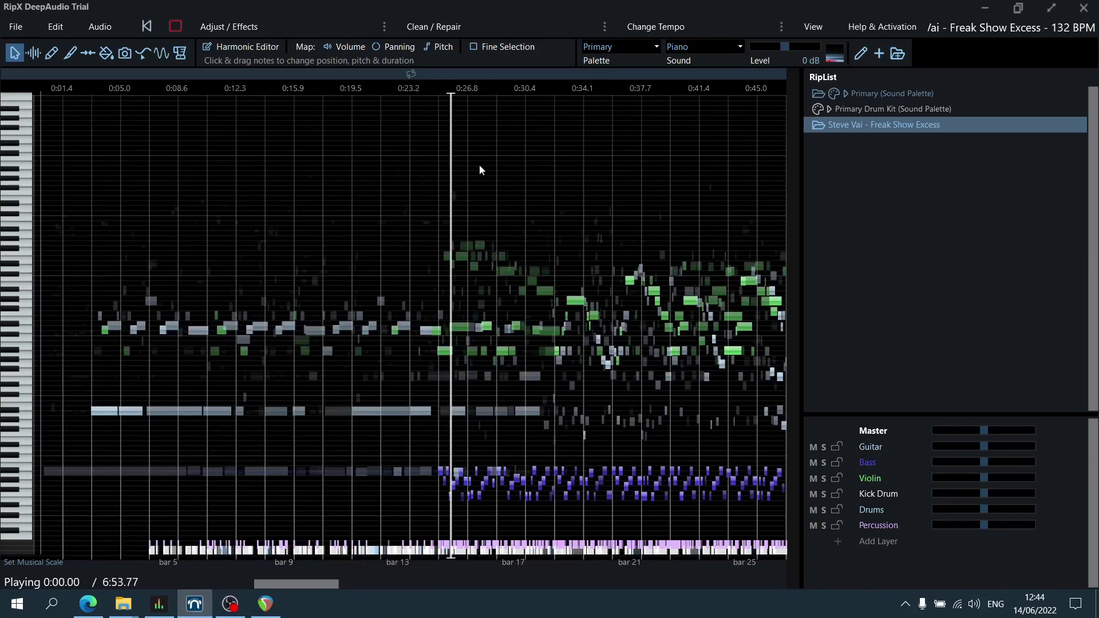
Step: Play the song while adding Percussion, Drums and Kick Drum to the solo one by one, and release the solos after stopping
key(space)
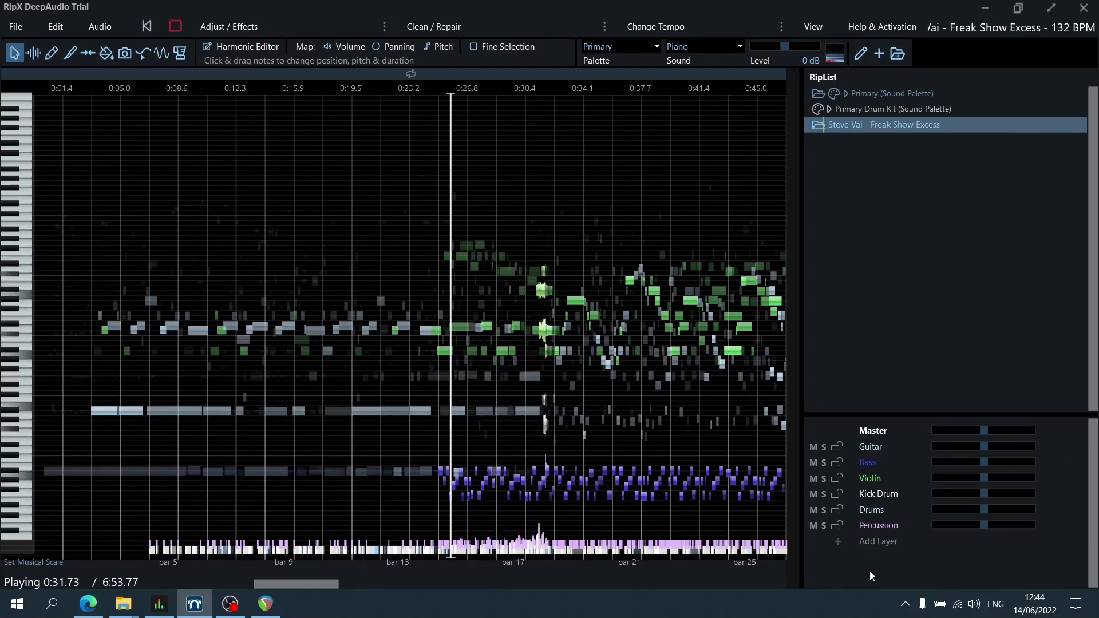
click(824, 527)
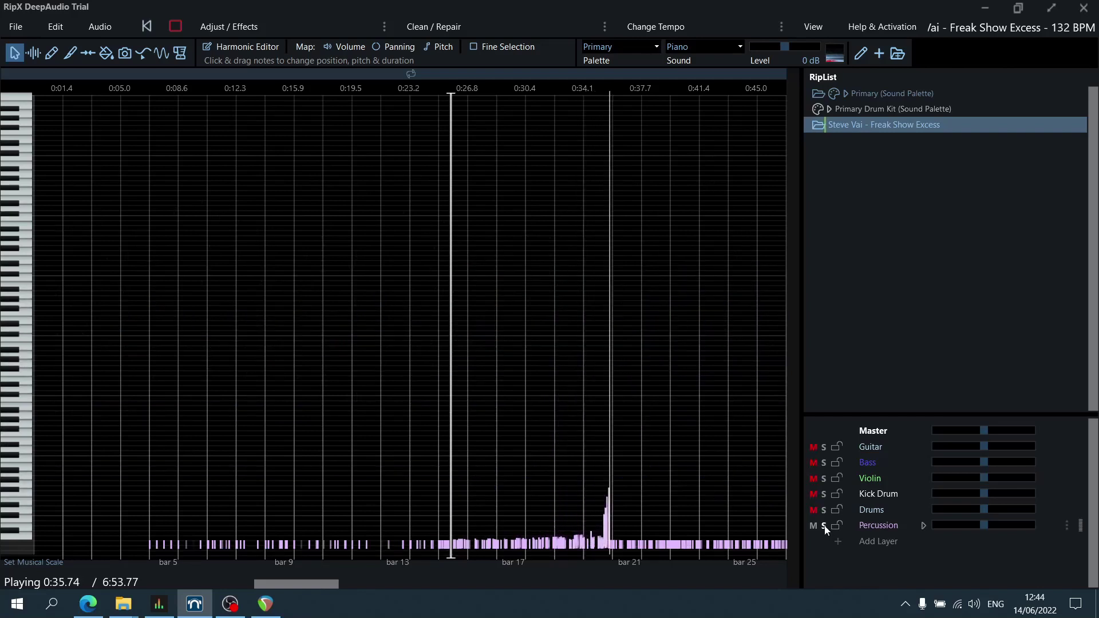
click(826, 510)
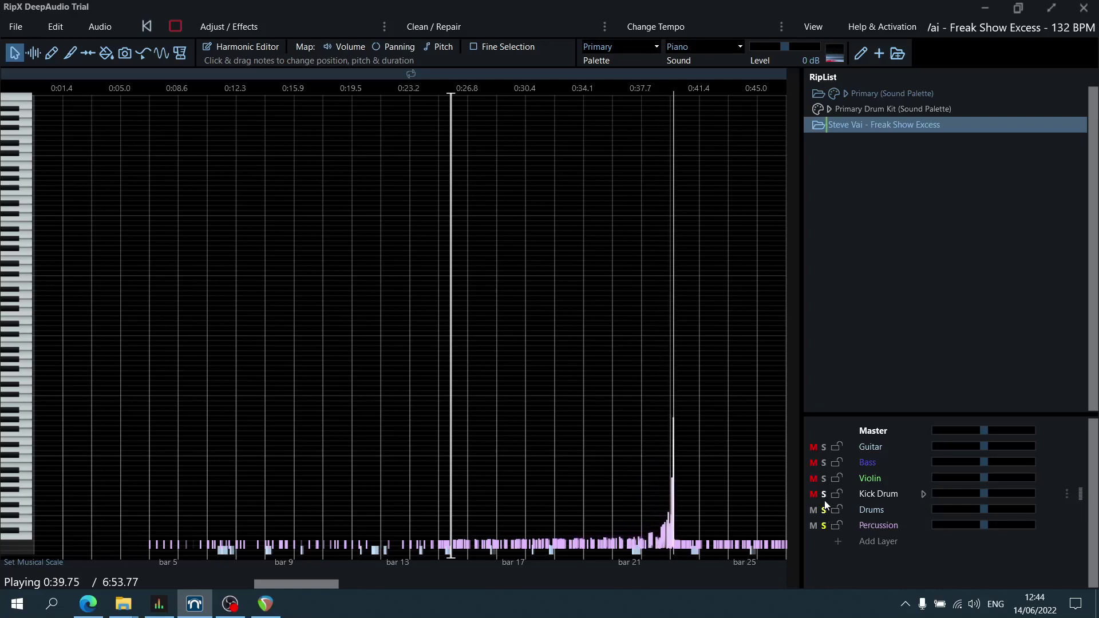
click(824, 495)
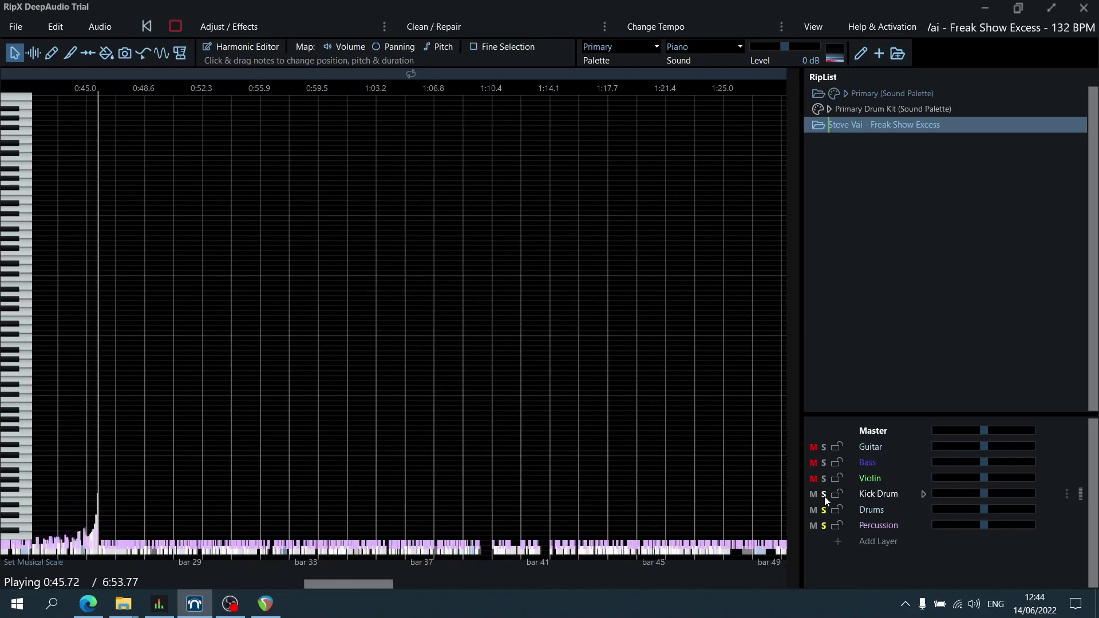
key(space)
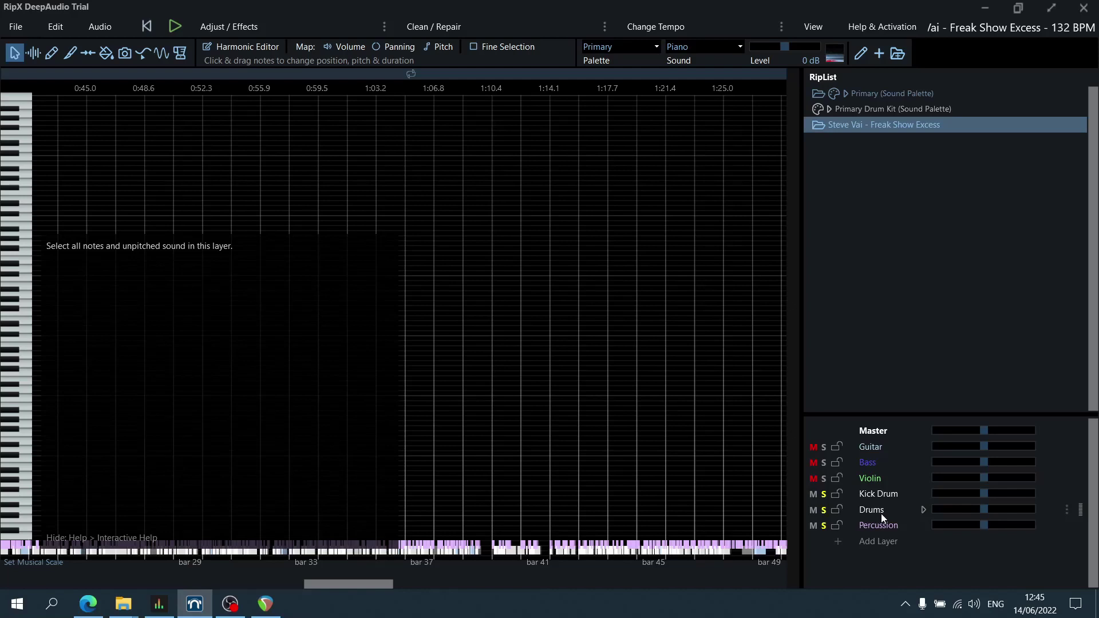
click(824, 526)
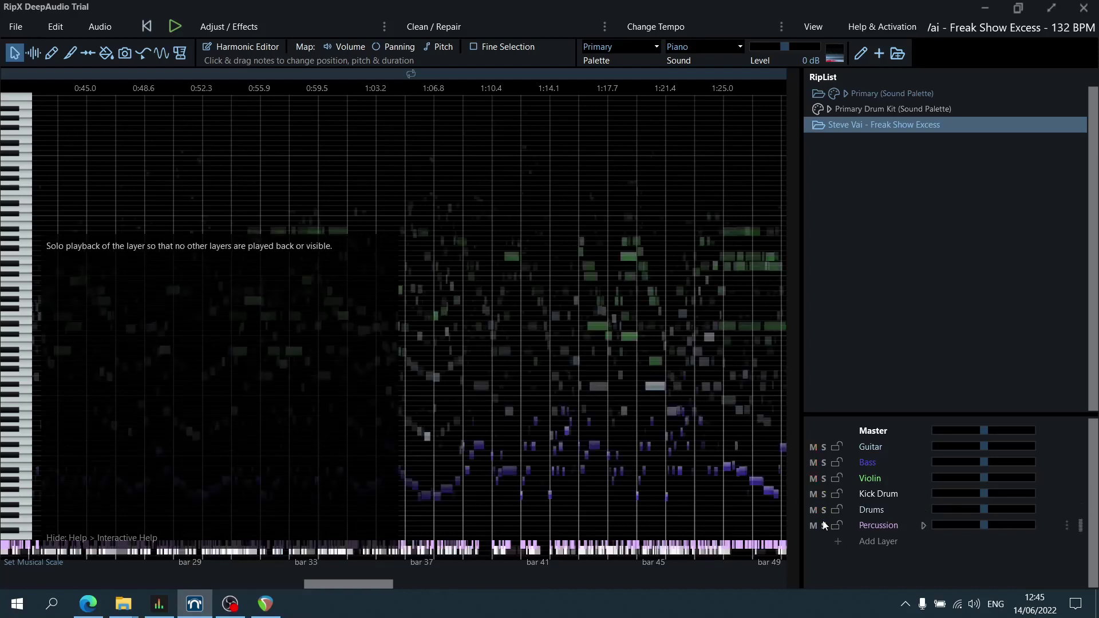
Step: Listen to the Bass layer soloed, and release its solo
click(824, 463)
key(space)
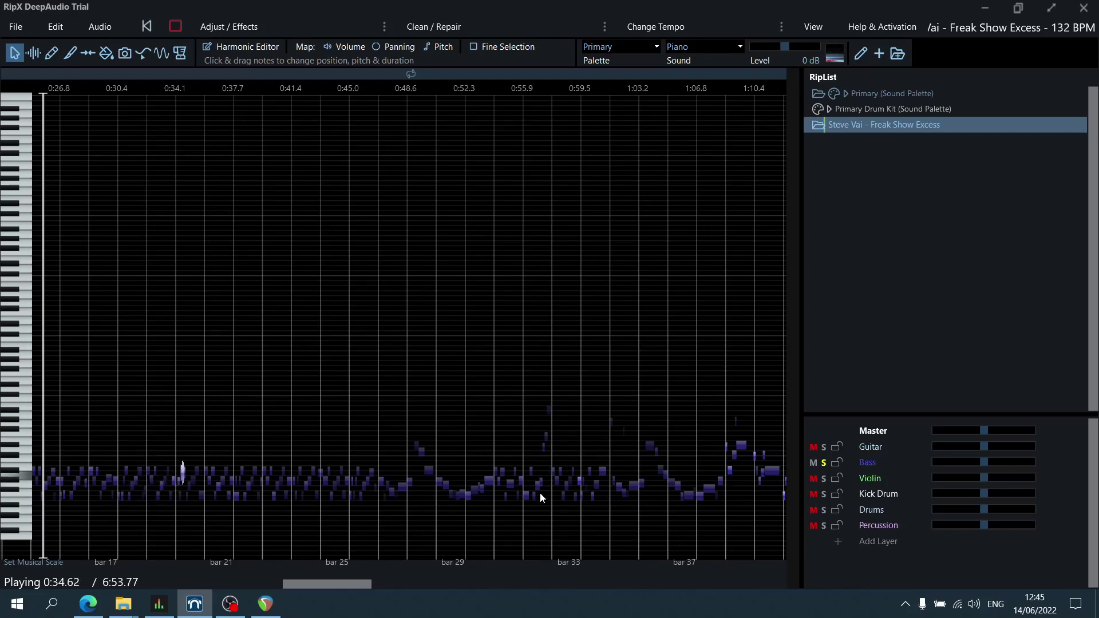
click(824, 463)
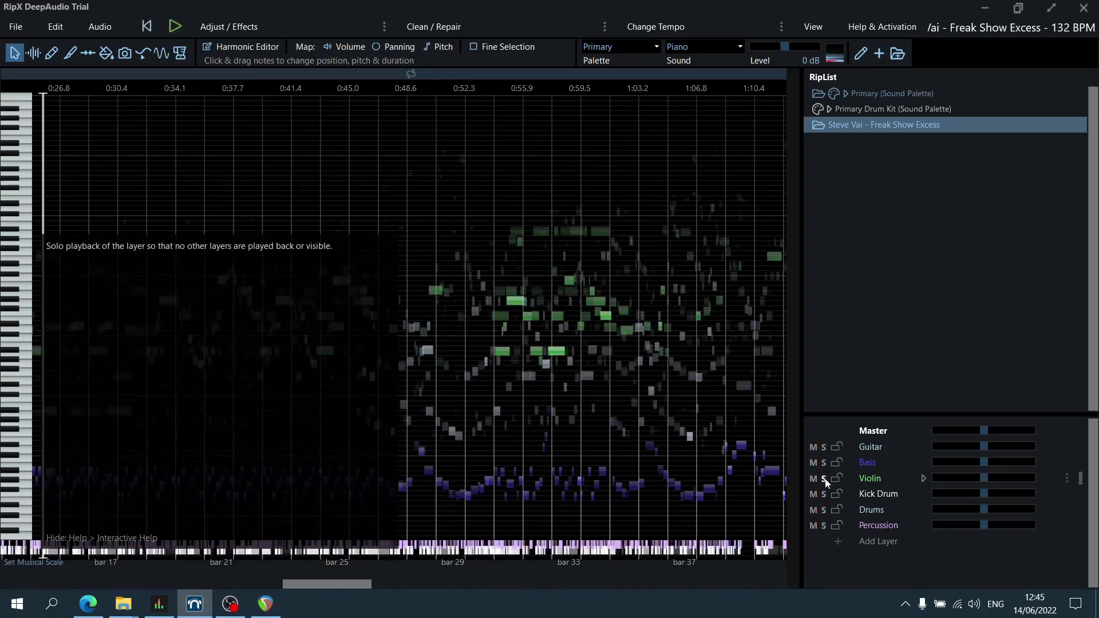
Step: Solo the Bass, Kick Drum, Drums and Percussion layers together and listen to the rhythm section
click(824, 493)
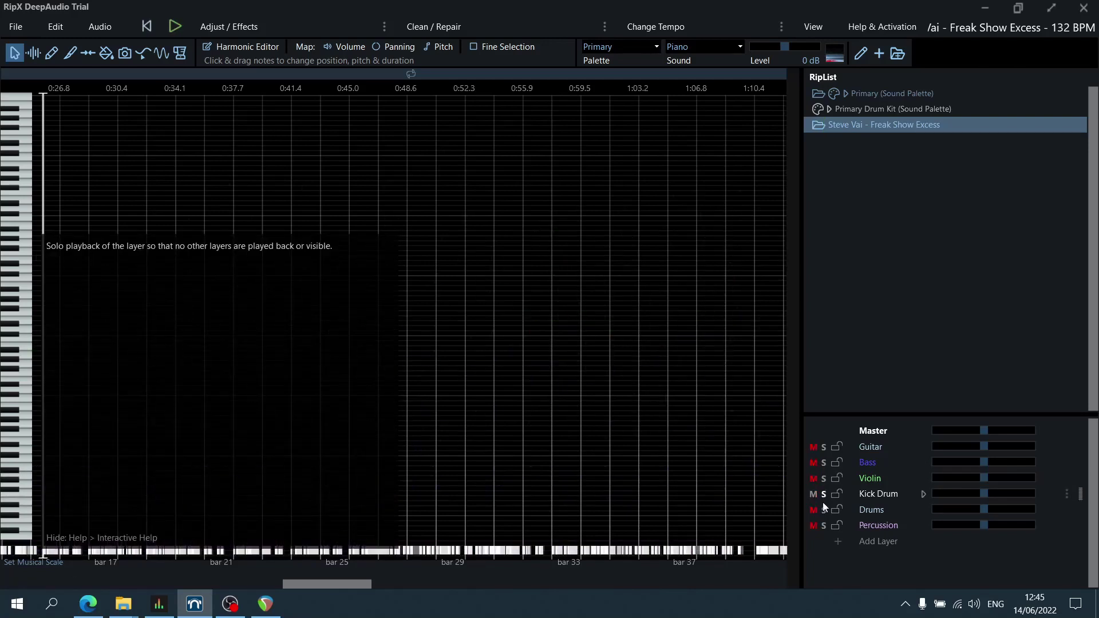
click(824, 463)
key(space)
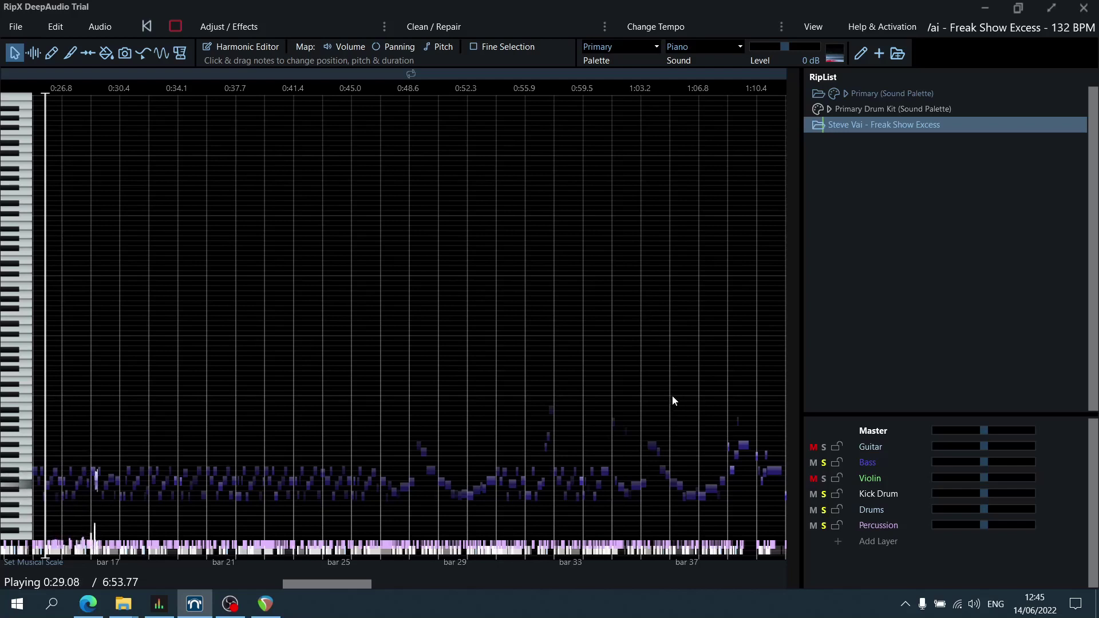
key(space)
Step: Switch the solo from the rhythm section to only the Guitar and Violin layers and listen to them
click(824, 494)
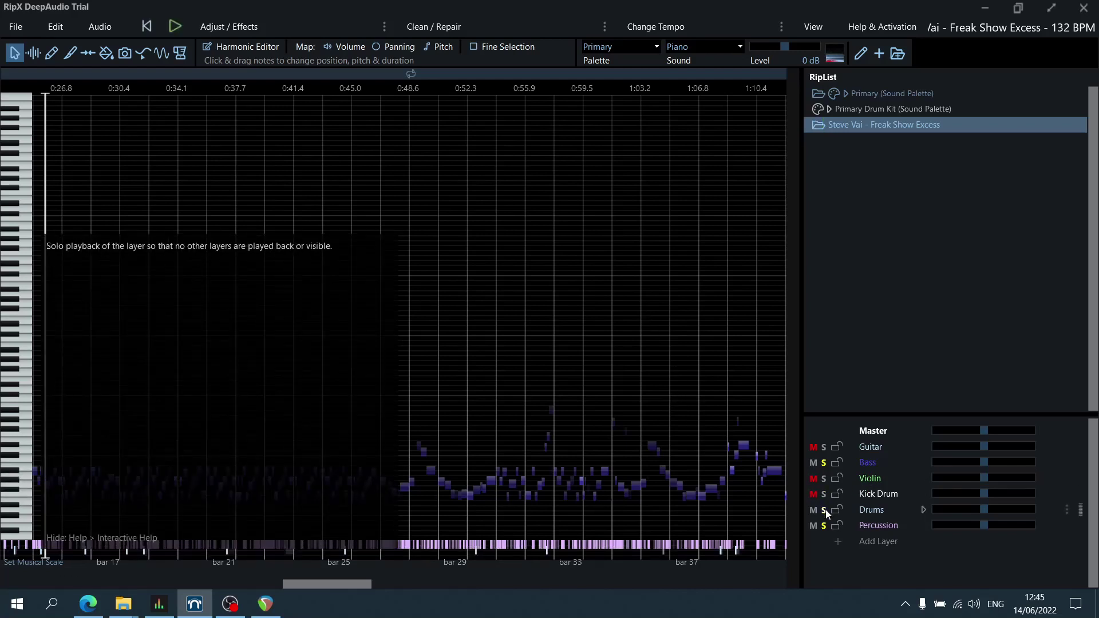
click(825, 510)
click(824, 526)
click(824, 479)
click(824, 448)
click(825, 463)
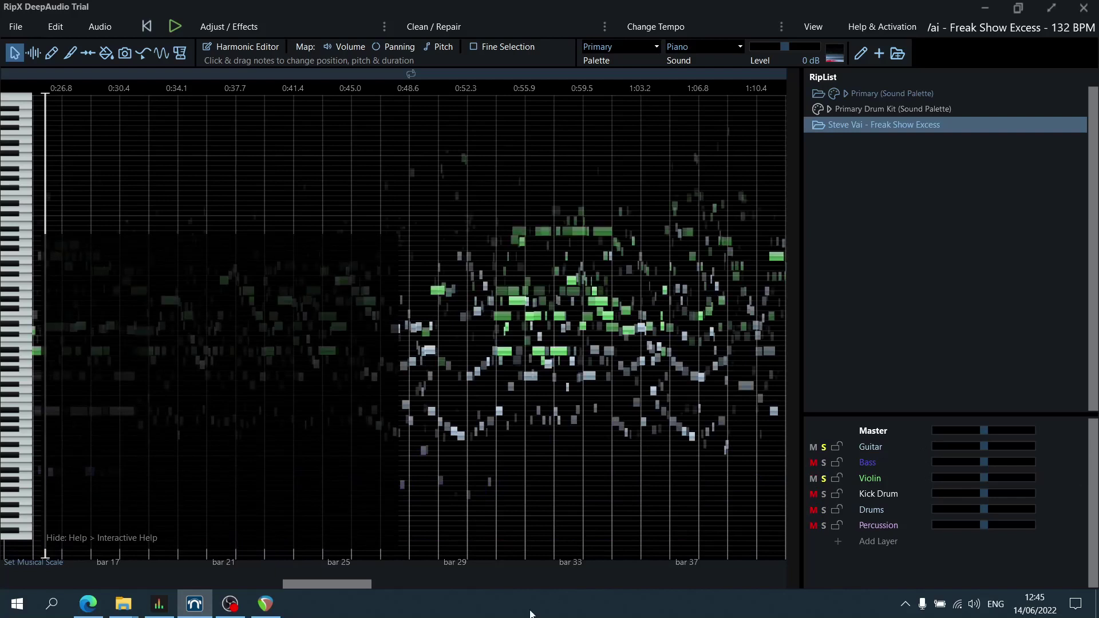
key(space)
drag(332, 585, 311, 585)
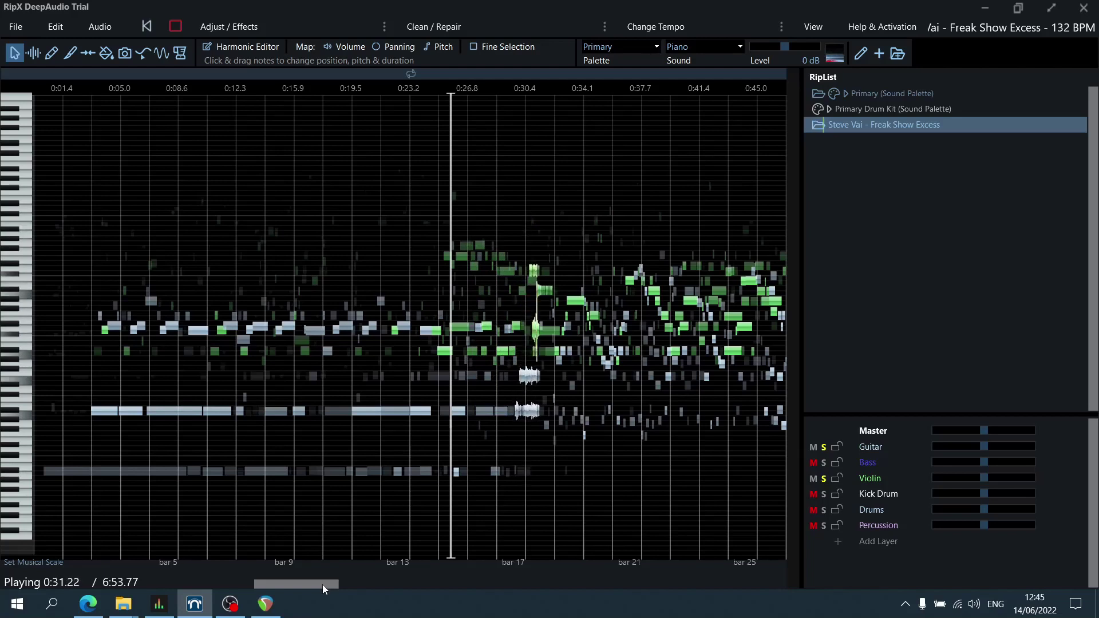
key(space)
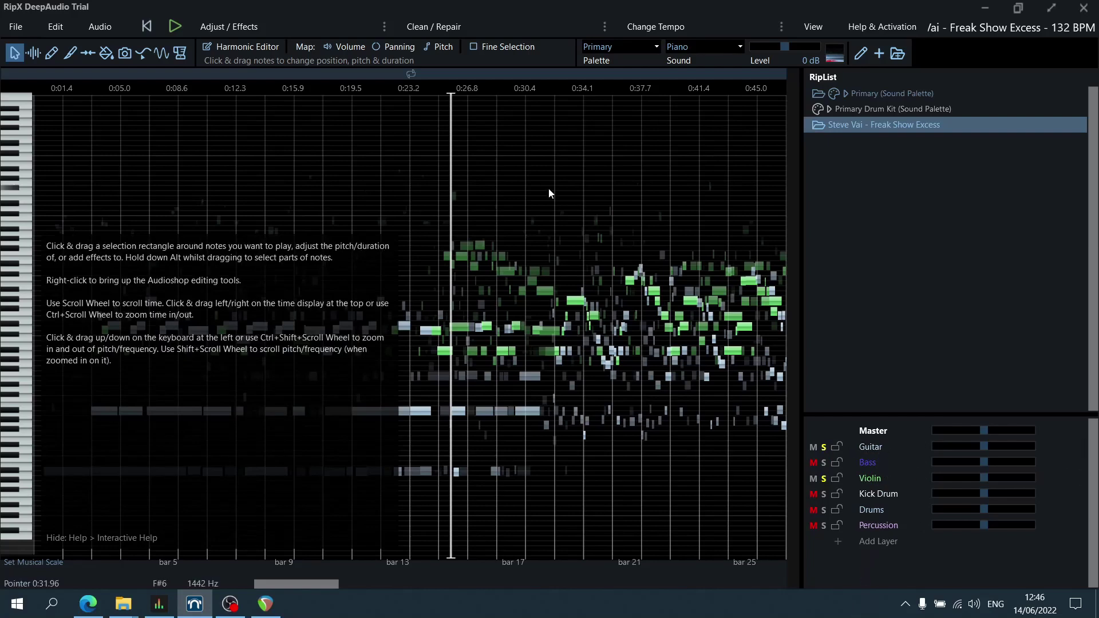
Step: Play the Guitar and Violin layers, removing the Violin from the solo and adding it back to compare
key(space)
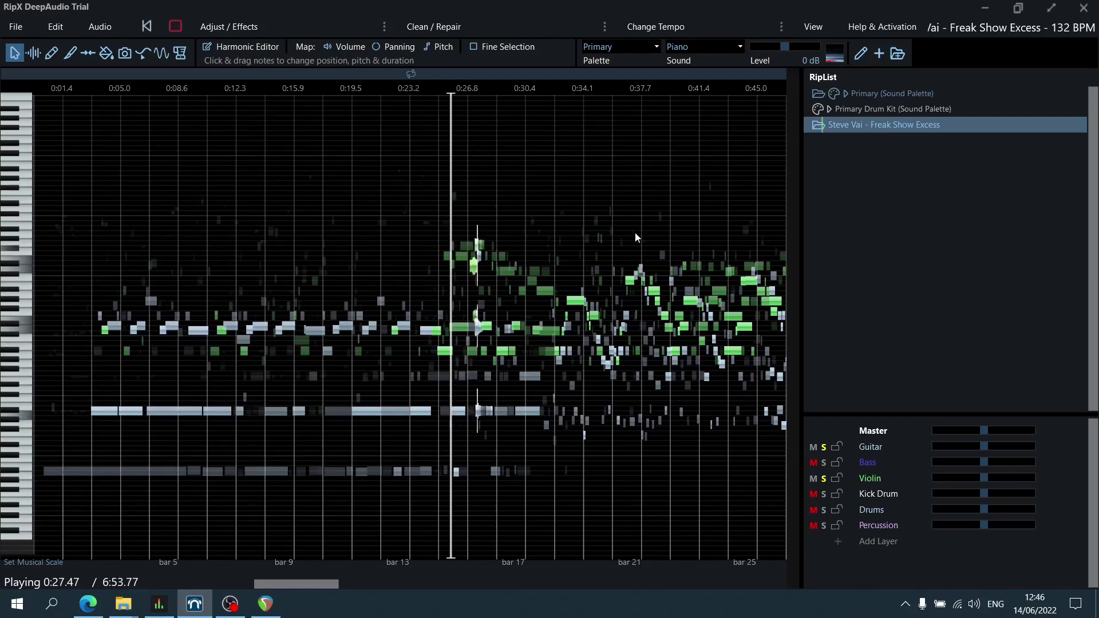
click(824, 479)
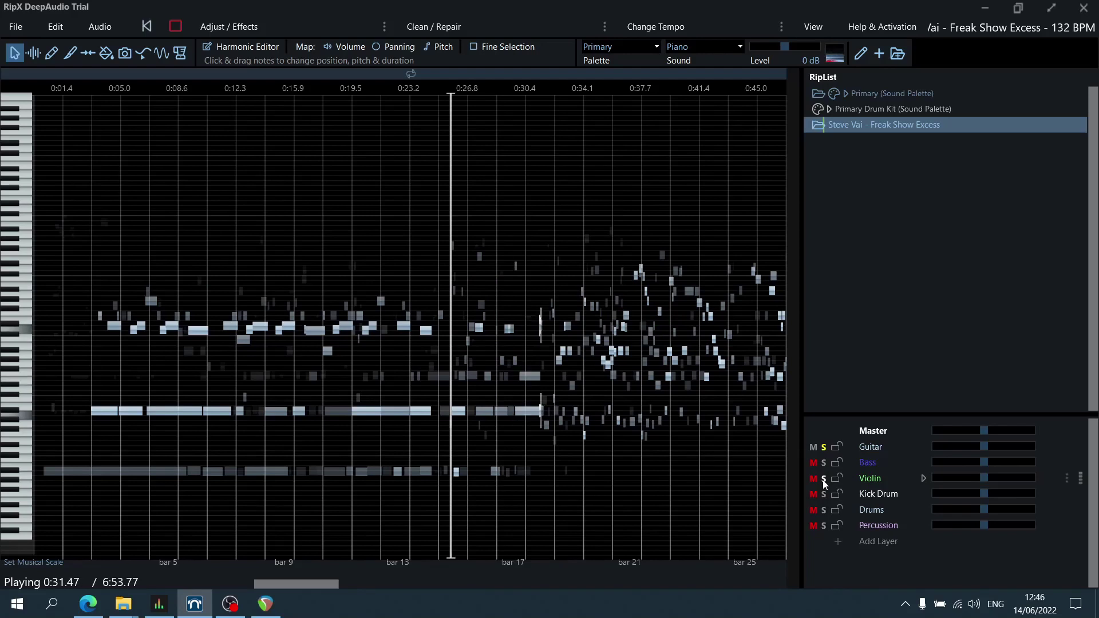
click(824, 480)
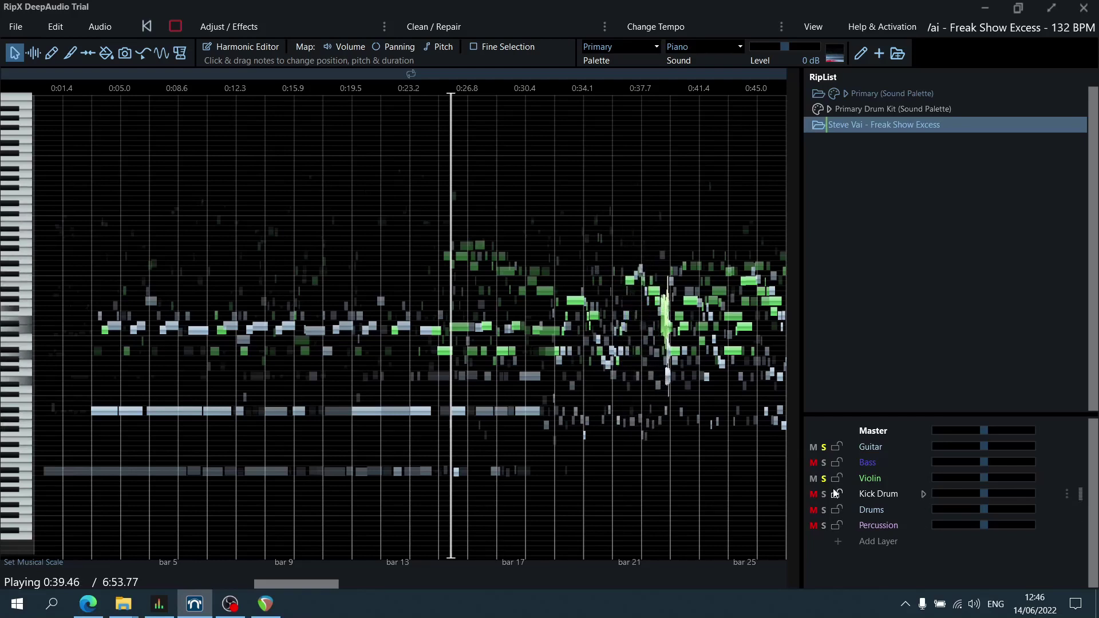
key(space)
Step: Solo only the Bass, Kick Drum, Drums and Percussion layers as a backing track and play it
click(824, 447)
click(824, 463)
click(825, 479)
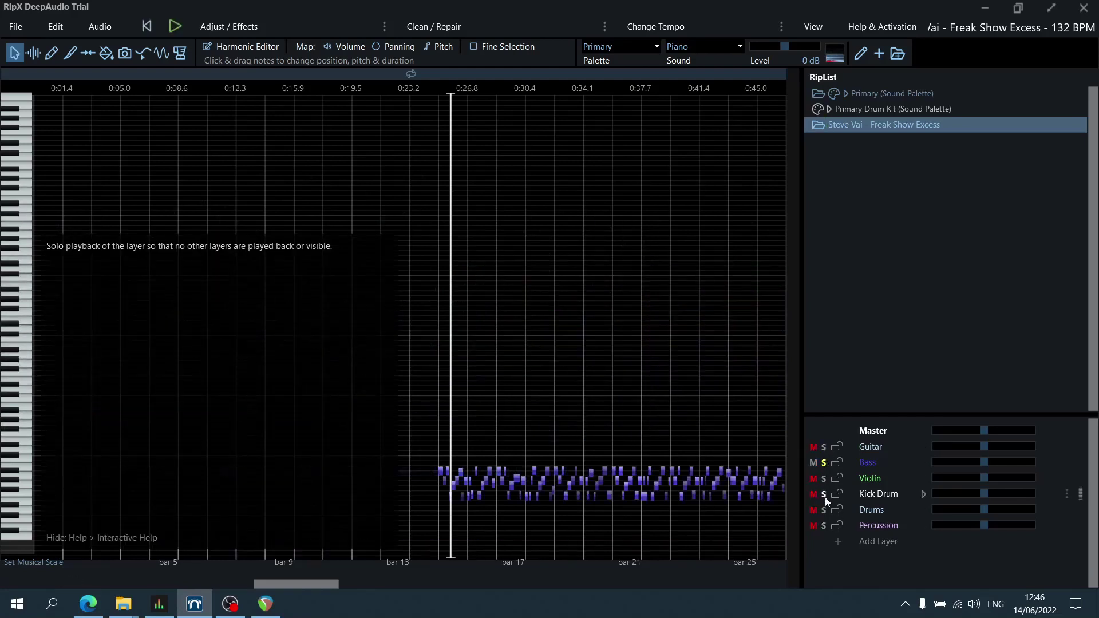
click(825, 494)
click(825, 510)
click(824, 526)
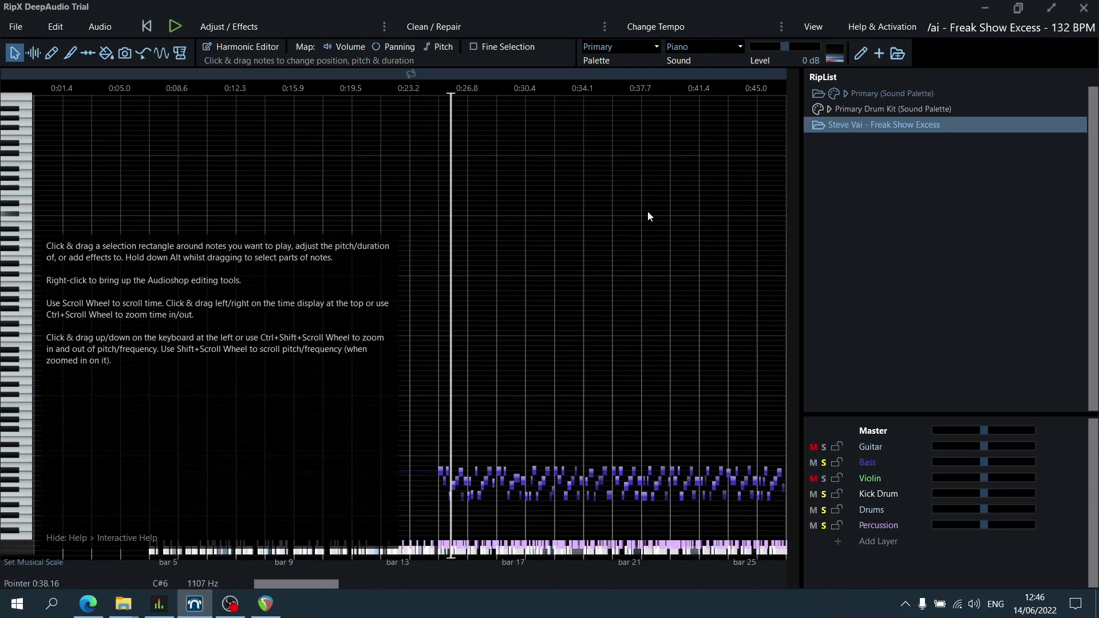
key(space)
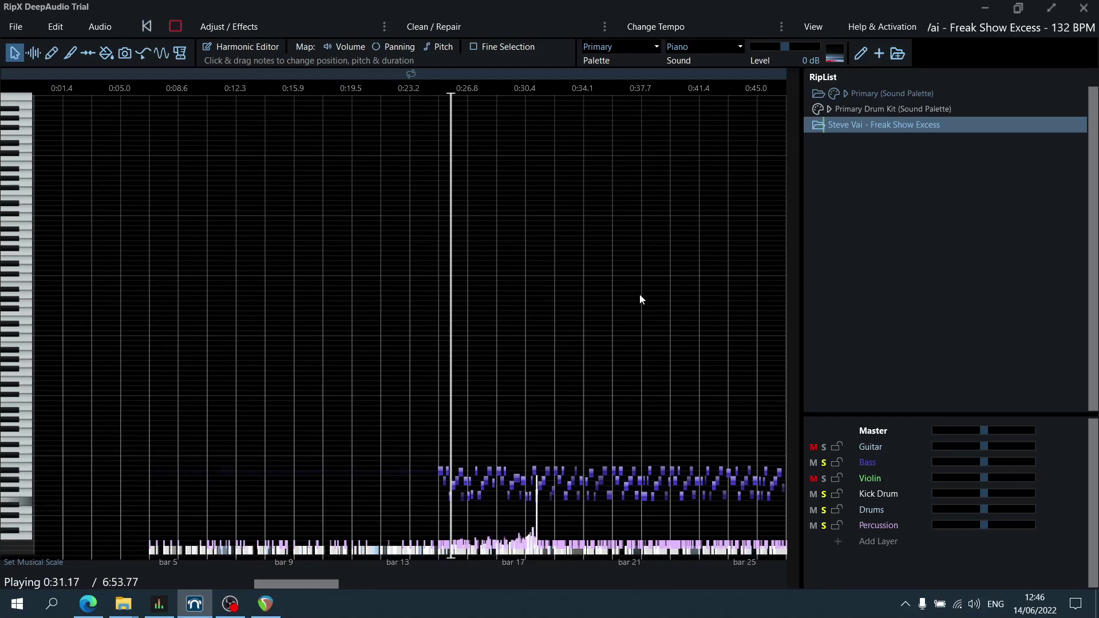
key(space)
Step: Set the playback start to about 0:29, just before bar 17, and play the backing track from there
click(507, 100)
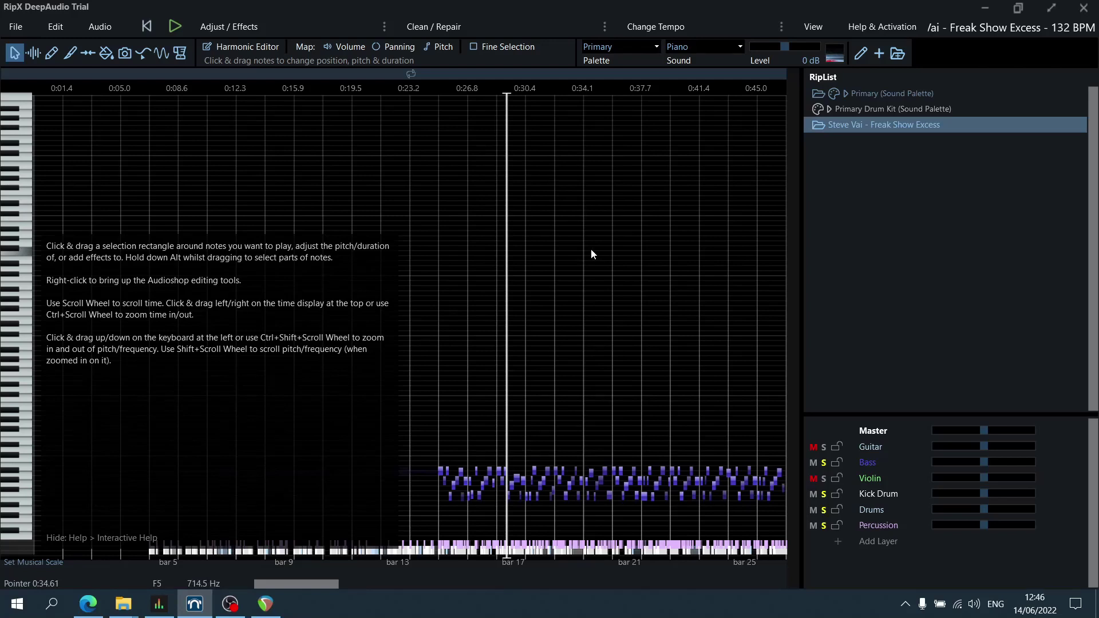
key(space)
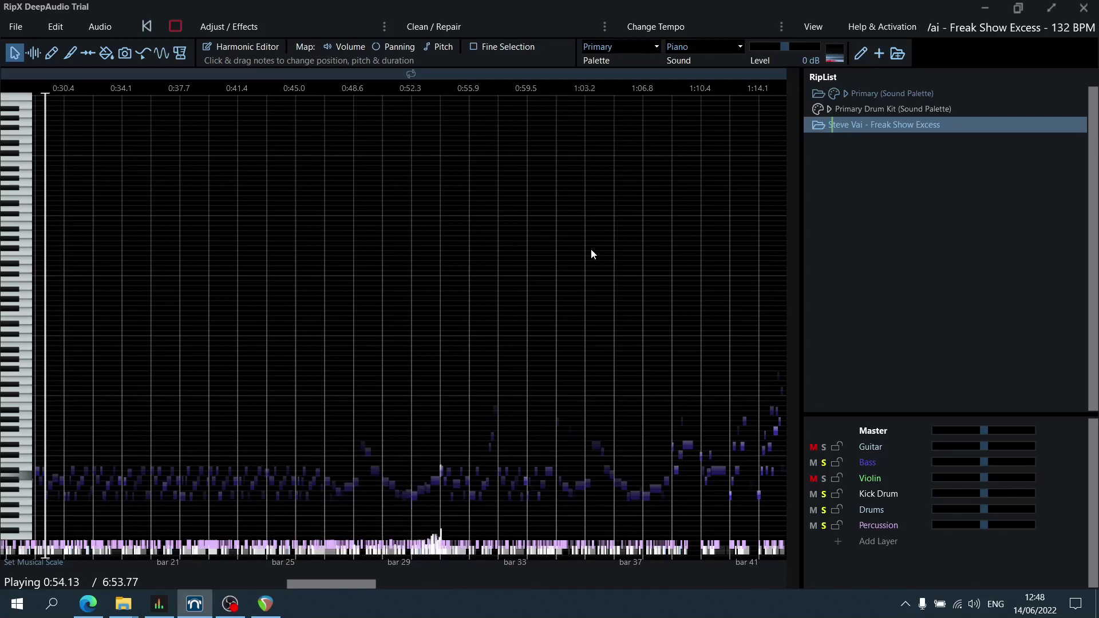
key(space)
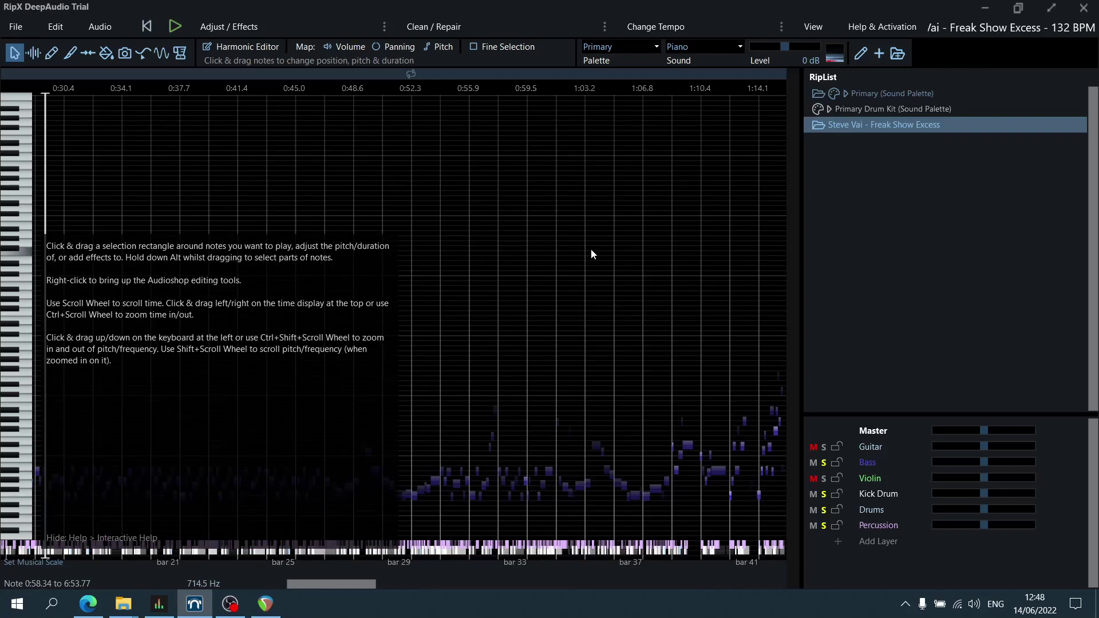
Step: Create a playback loop from 0:29.31 to 0:37.72 and play it
scroll(437, 314, up, 3)
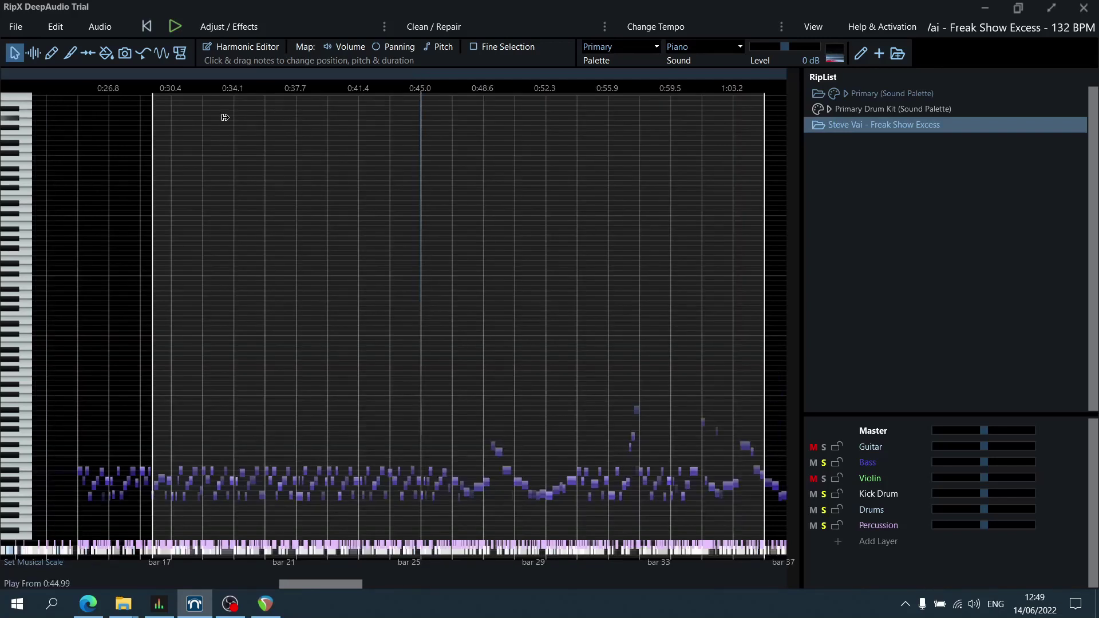
drag(421, 74, 608, 132)
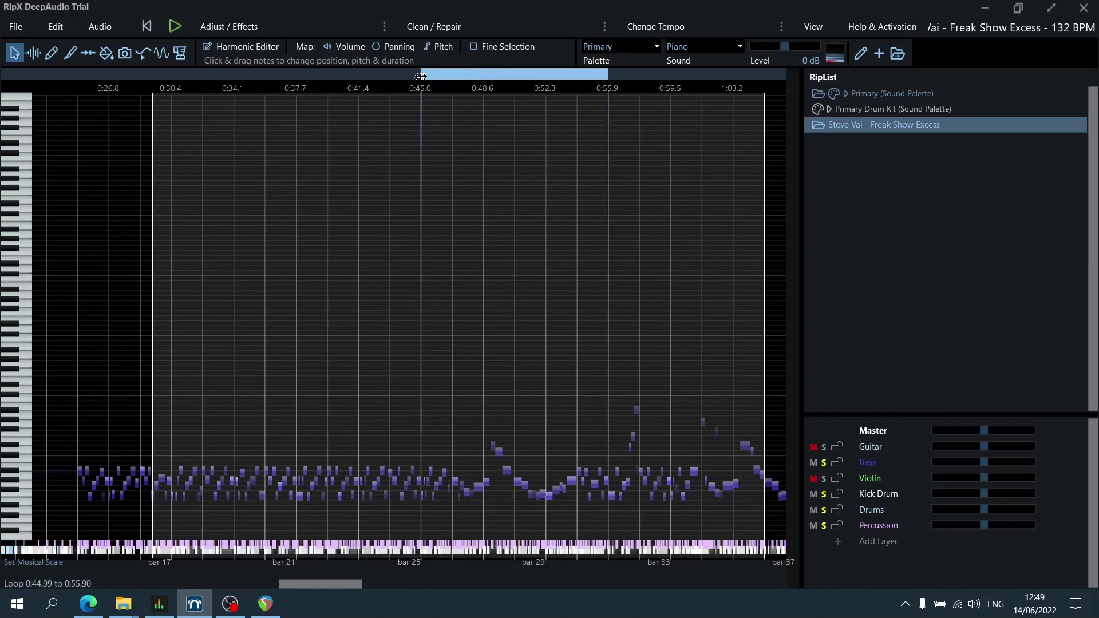
drag(421, 94, 152, 94)
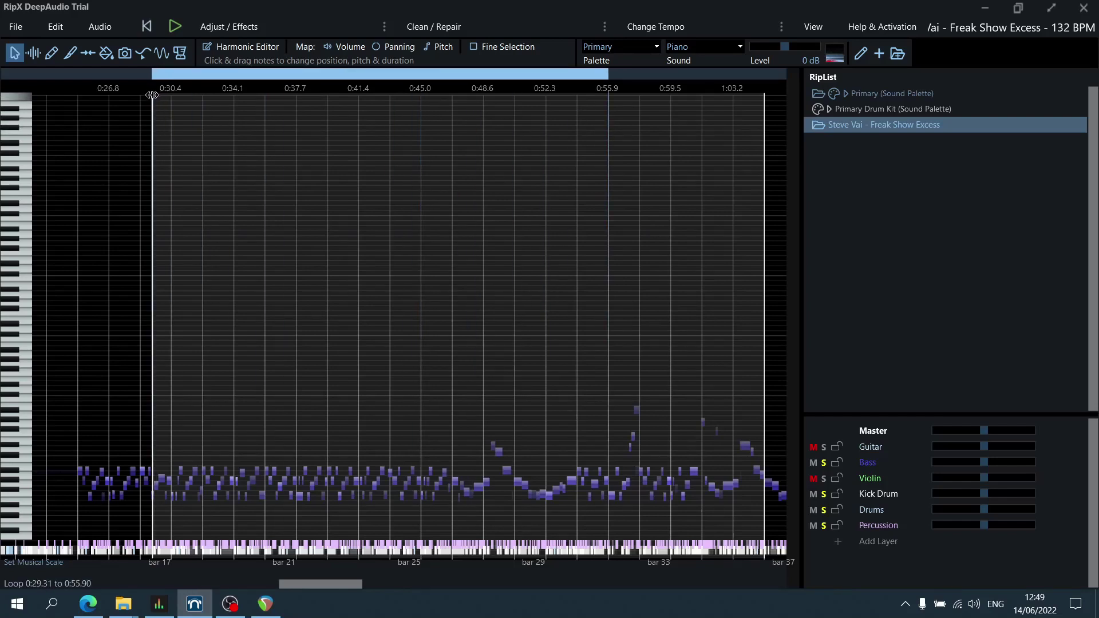
drag(608, 93, 296, 93)
key(space)
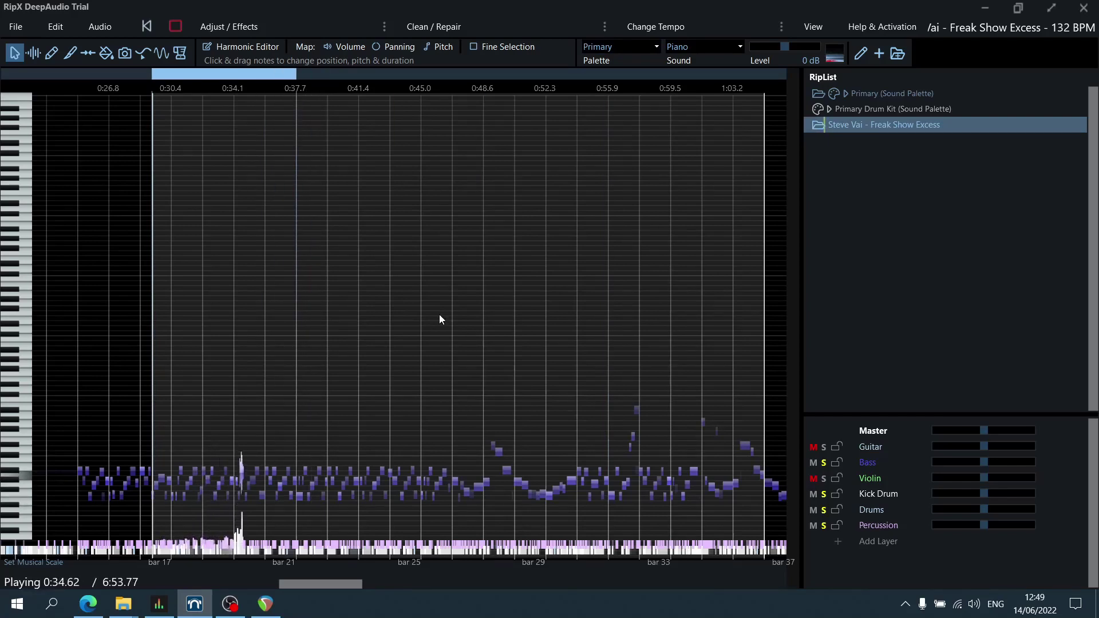
key(space)
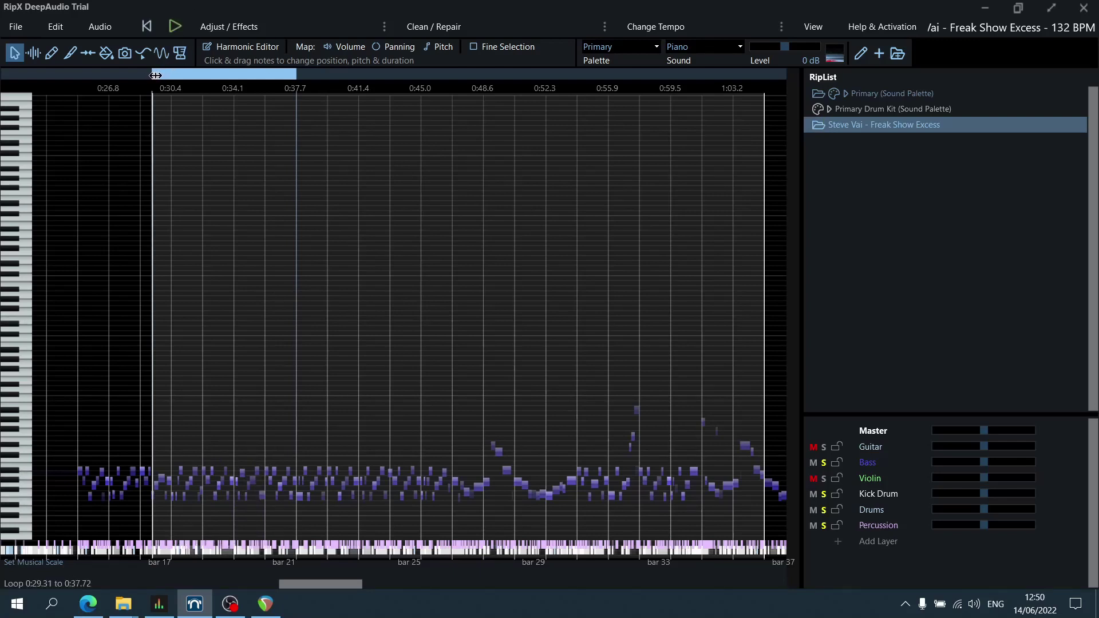
Step: Move the loop to about 0:30.4–0:39.5, shorten it to about 0:32.3–0:34.1 and play it
drag(288, 74, 328, 76)
drag(141, 75, 172, 75)
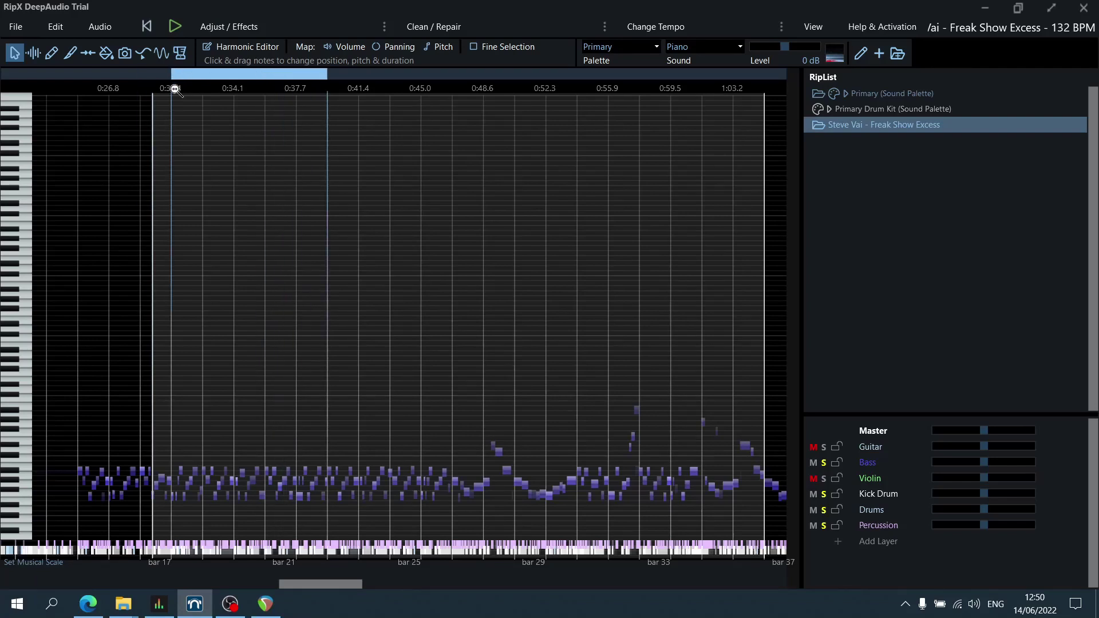
click(269, 113)
key(space)
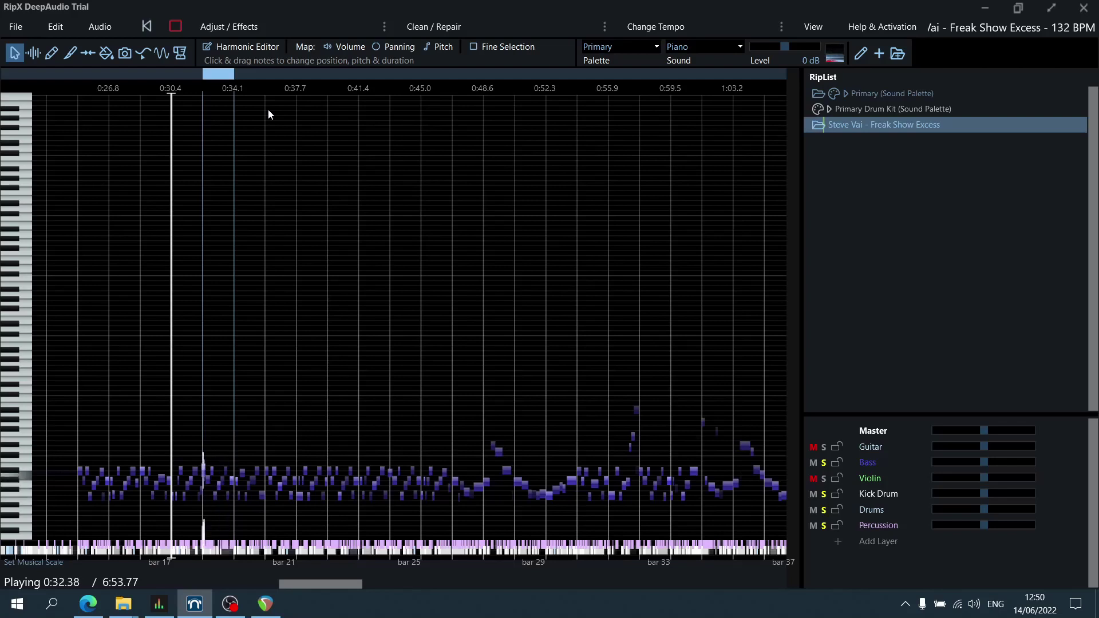
key(space)
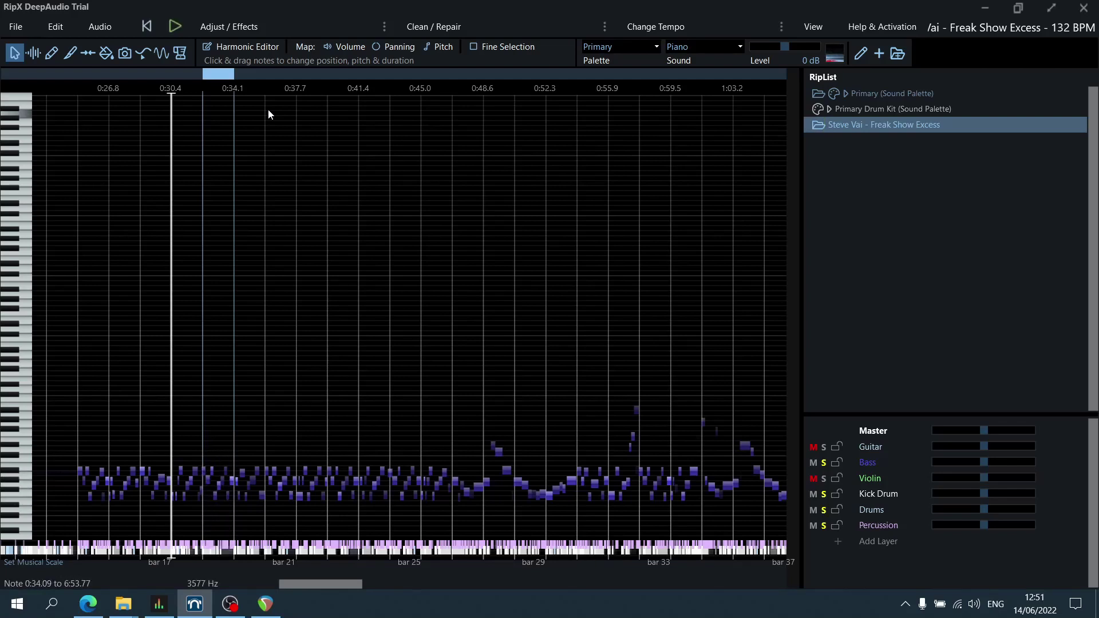
Step: Extend the loop's end to about 1:05, keeping its start at about 0:32.3
drag(234, 75, 756, 97)
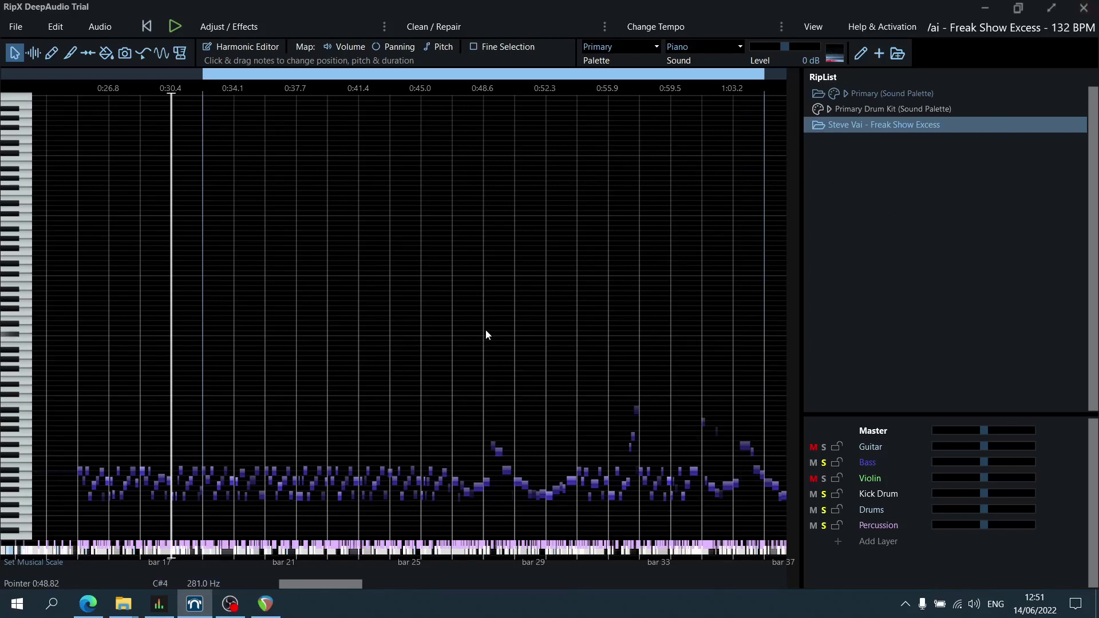
click(636, 27)
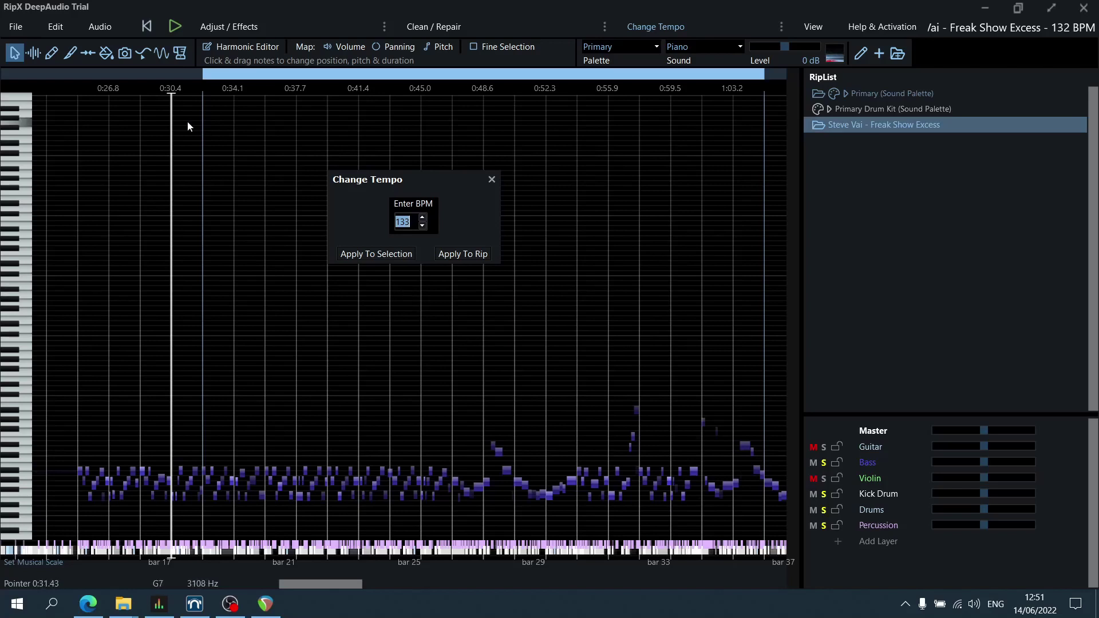
click(492, 179)
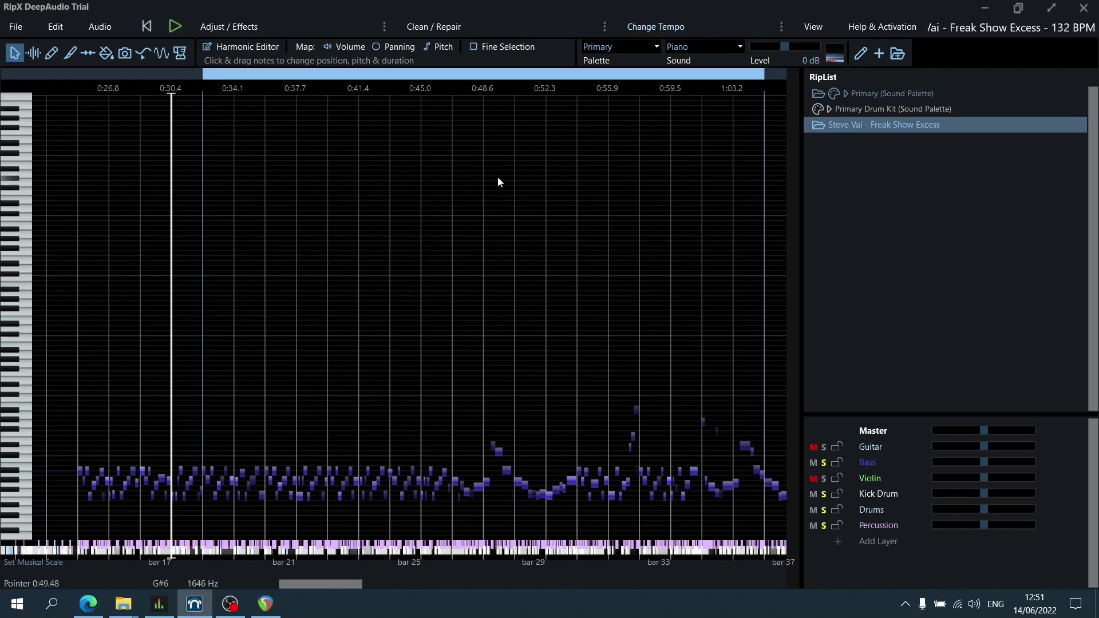
Step: Play the backing track from about 1:03.2 to check the phrase ending and extend the loop's end to about 1:10.4
click(733, 105)
key(space)
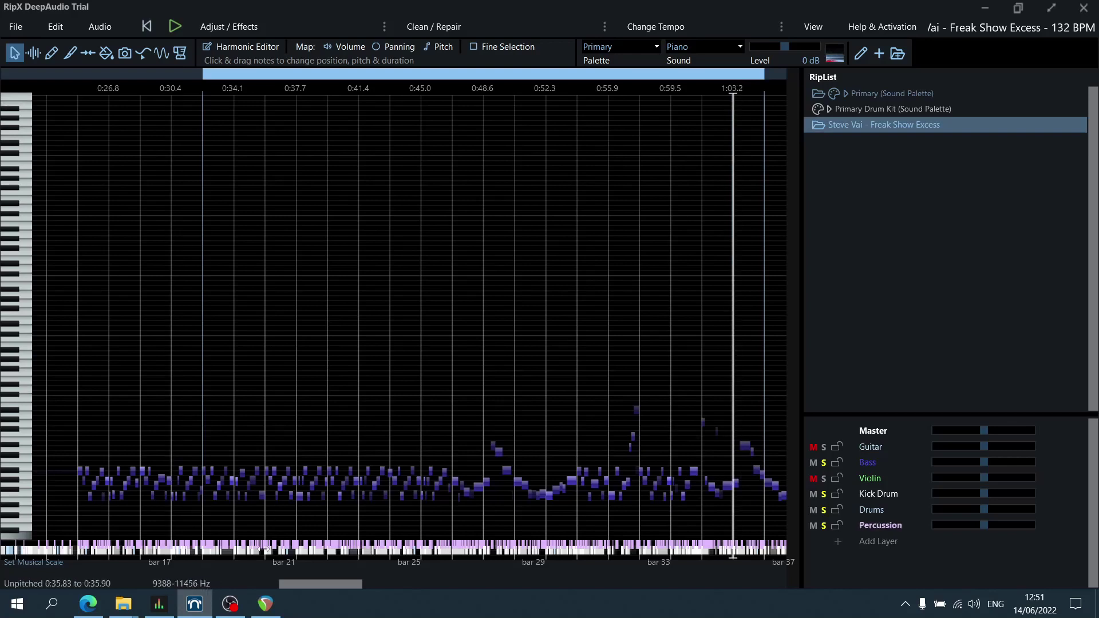
drag(332, 585, 347, 586)
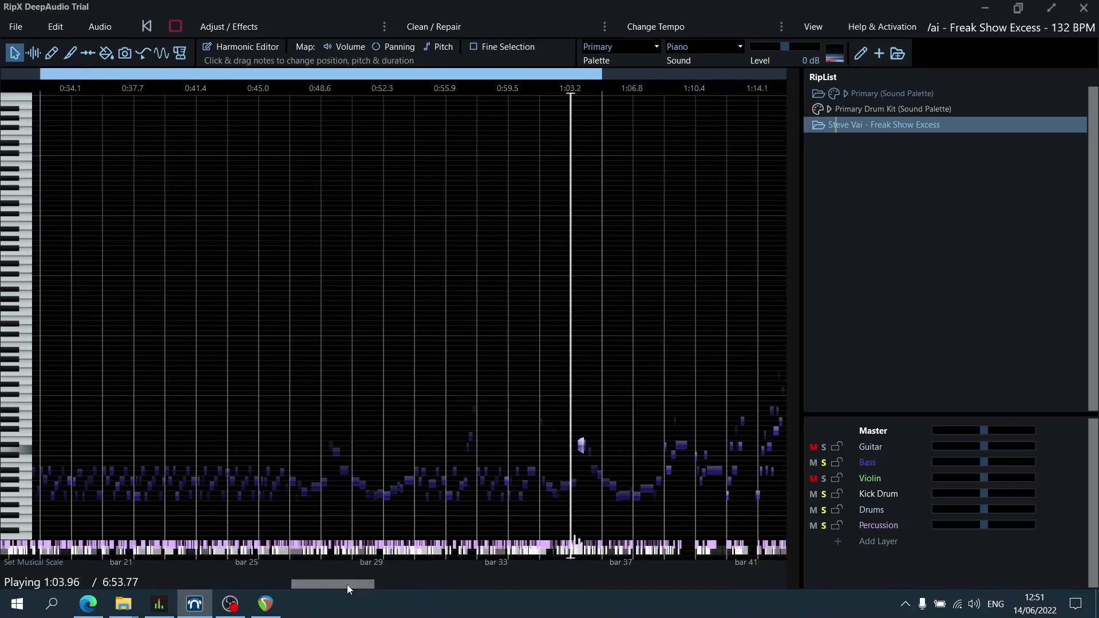
key(space)
drag(602, 76, 695, 76)
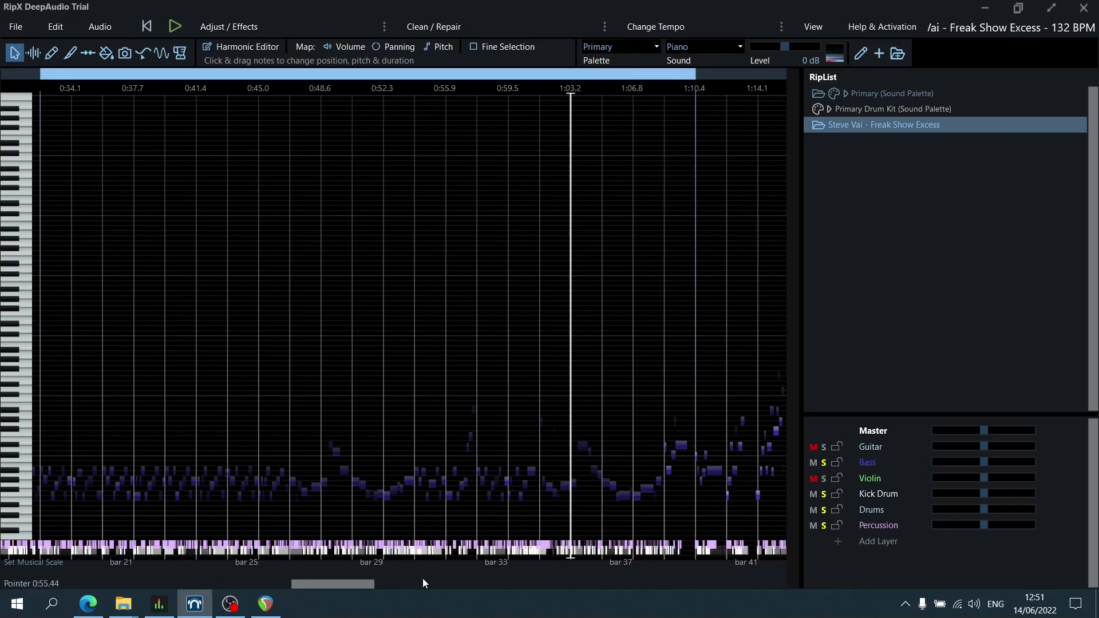
Step: Change the tempo of the looped section only to 112 BPM and play the slowed loop for practice
drag(366, 587, 347, 587)
click(688, 28)
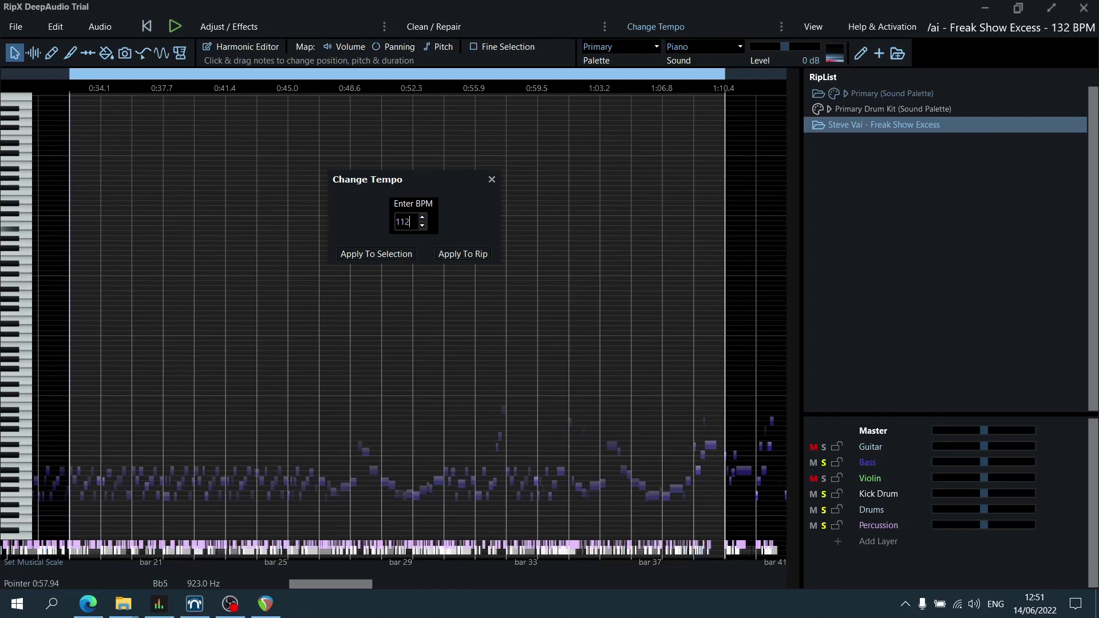
click(371, 254)
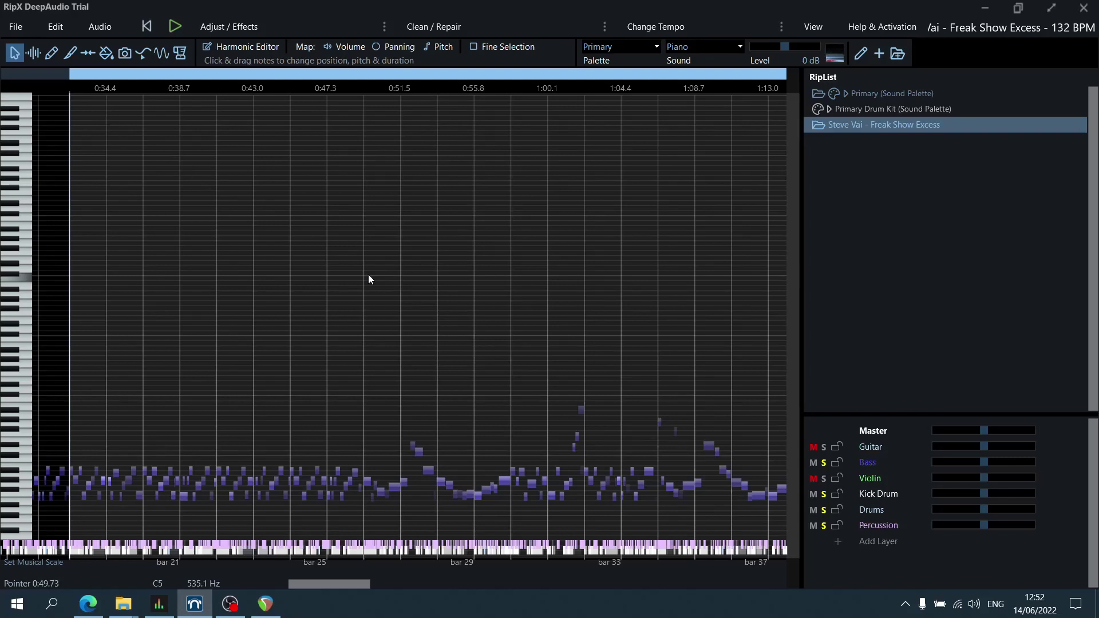
key(space)
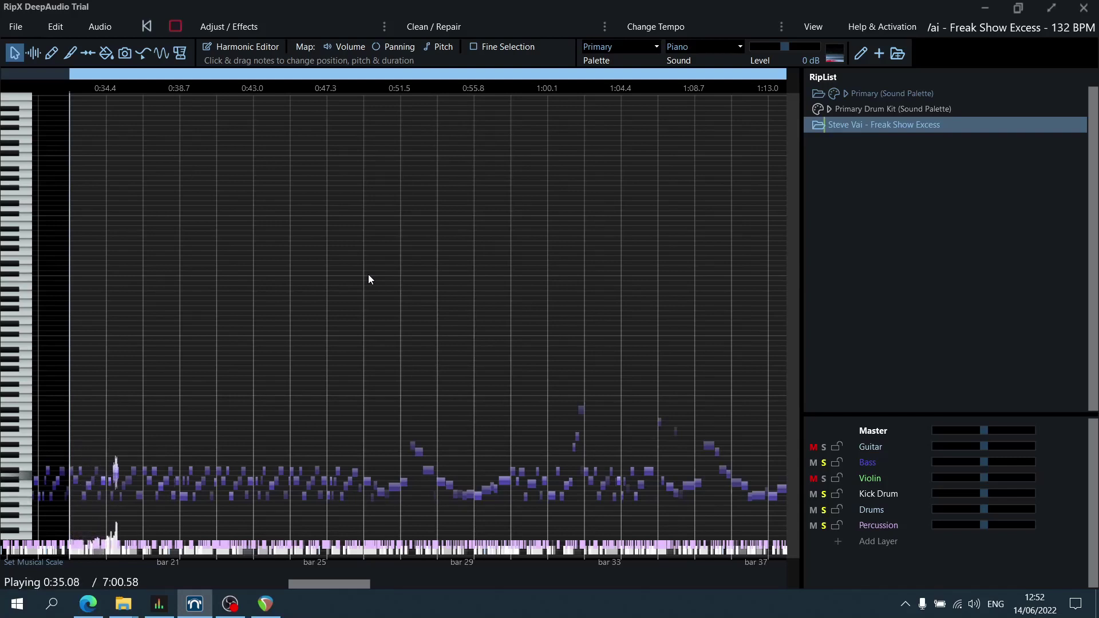
drag(351, 591, 338, 592)
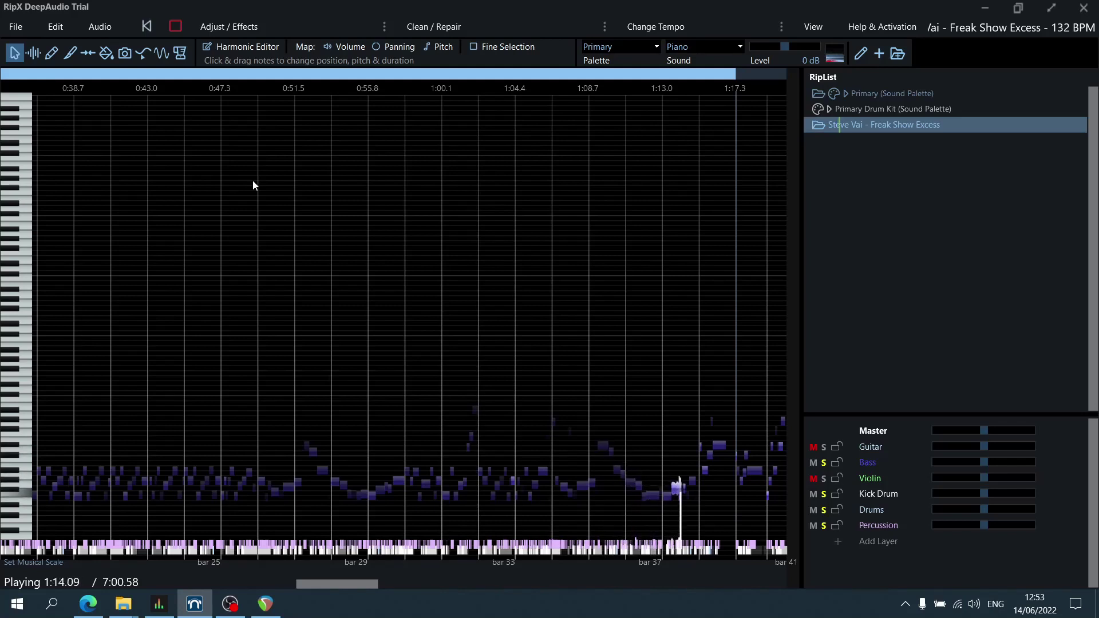
key(space)
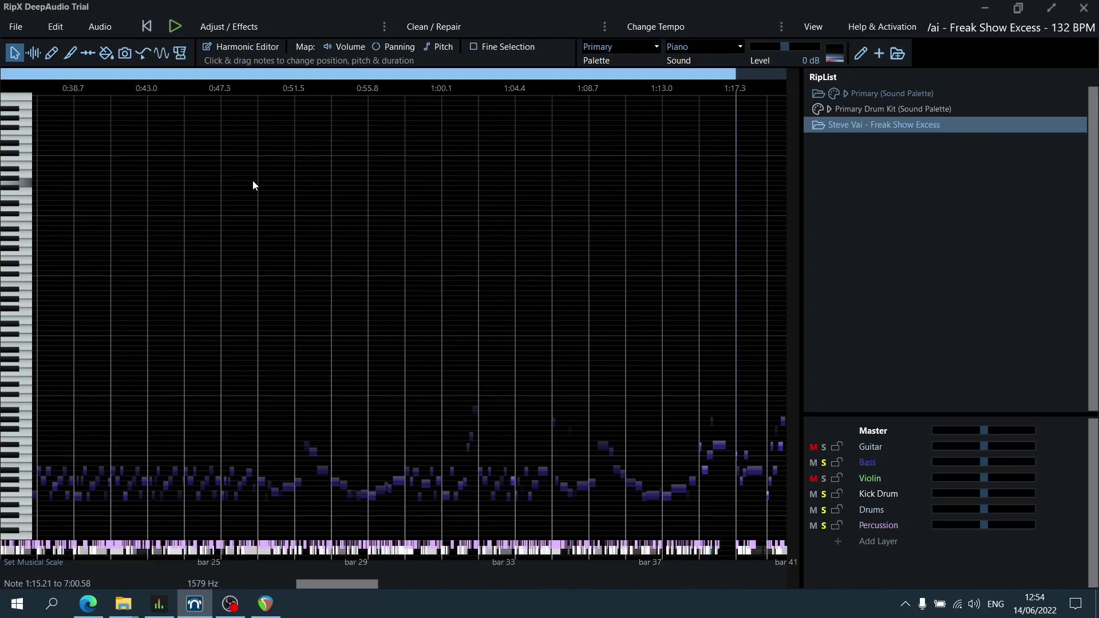
Step: Change the tempo of the looped section only to 122 BPM and play the loop
click(621, 27)
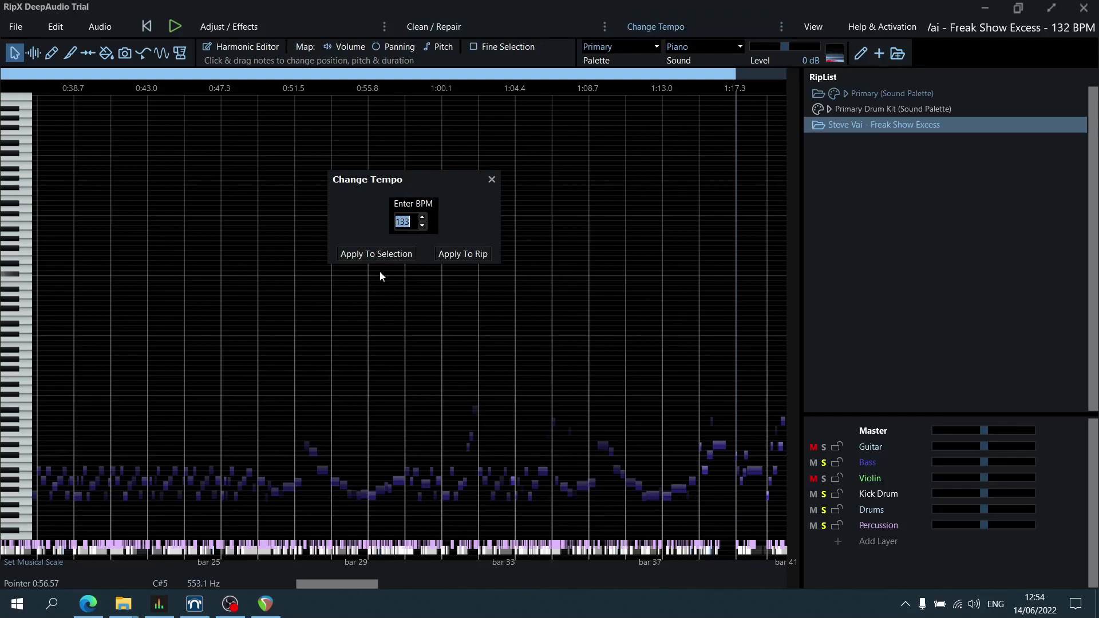
text(122)
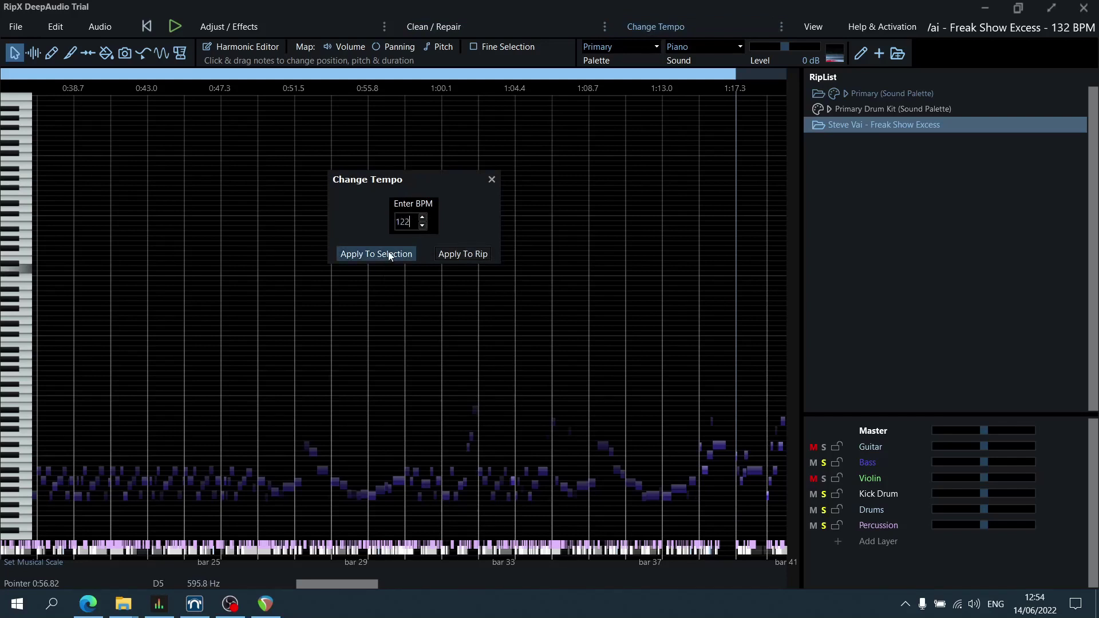
click(389, 253)
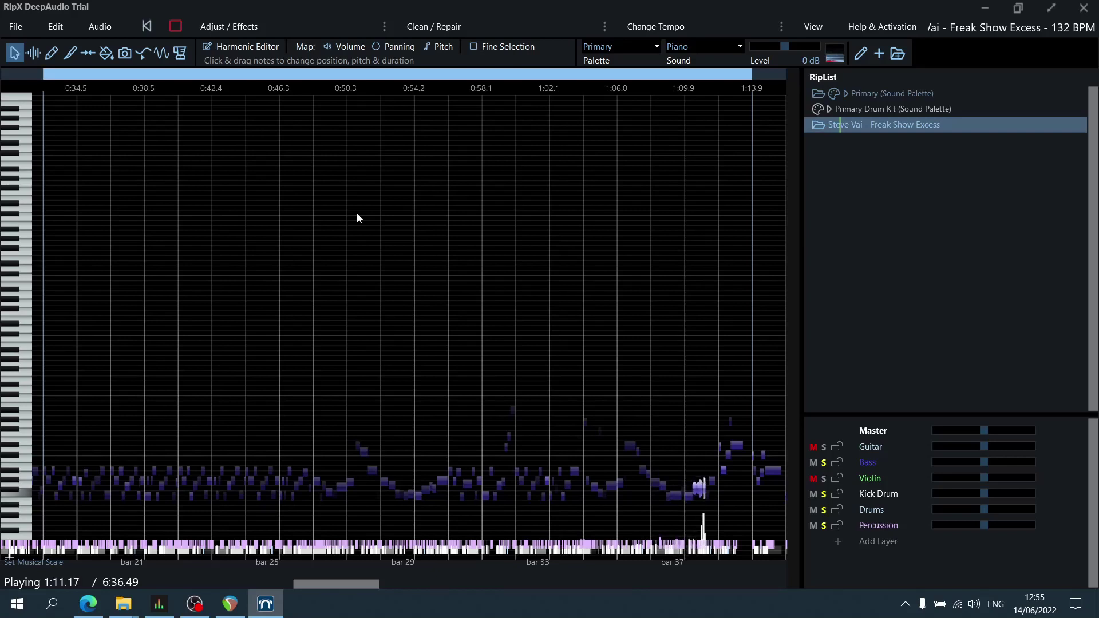
key(space)
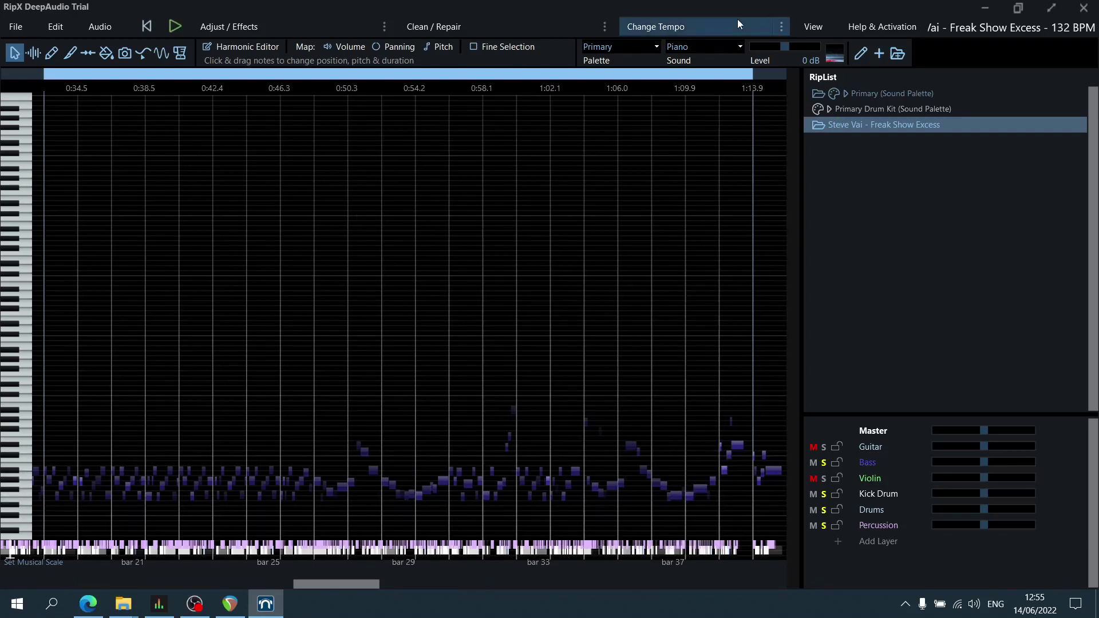
Step: Change the tempo of the looped section only to 132 BPM
click(737, 19)
text(1)
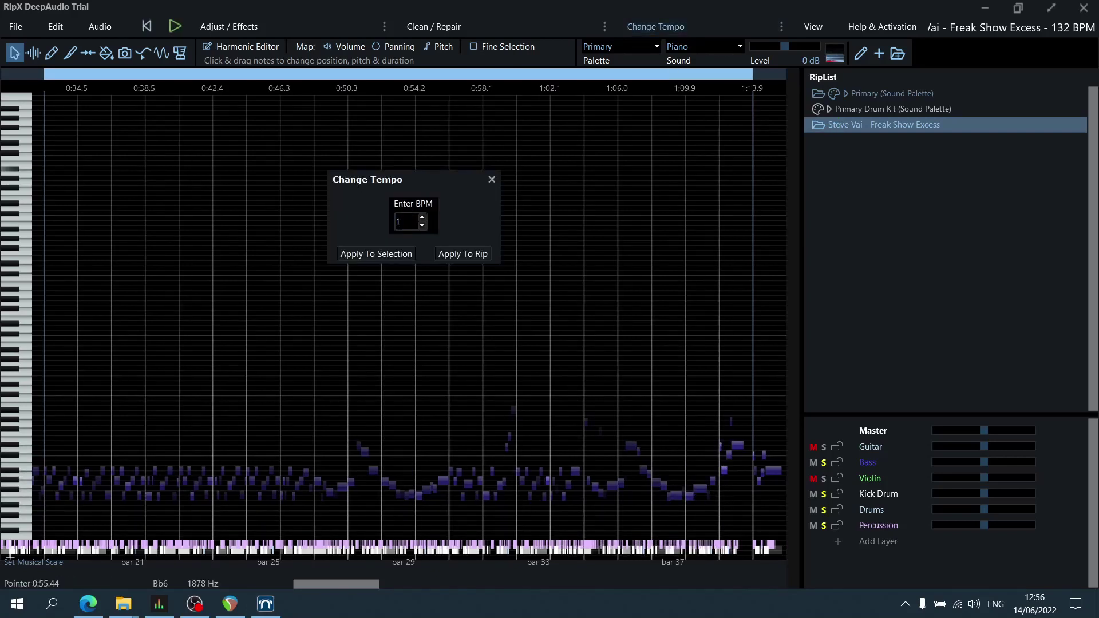
text(32)
click(400, 253)
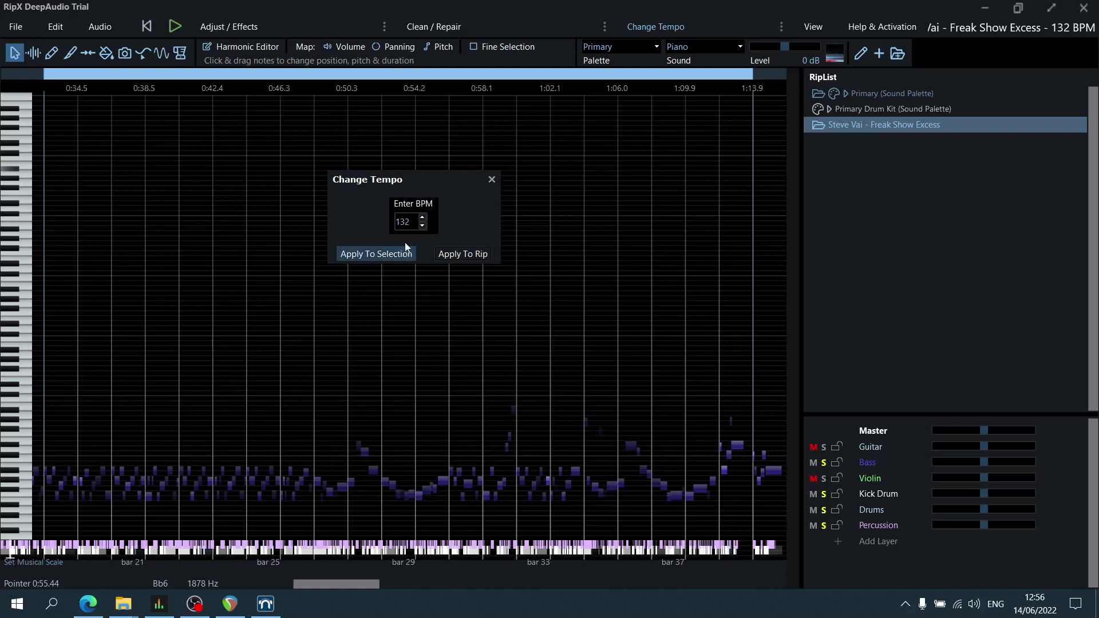